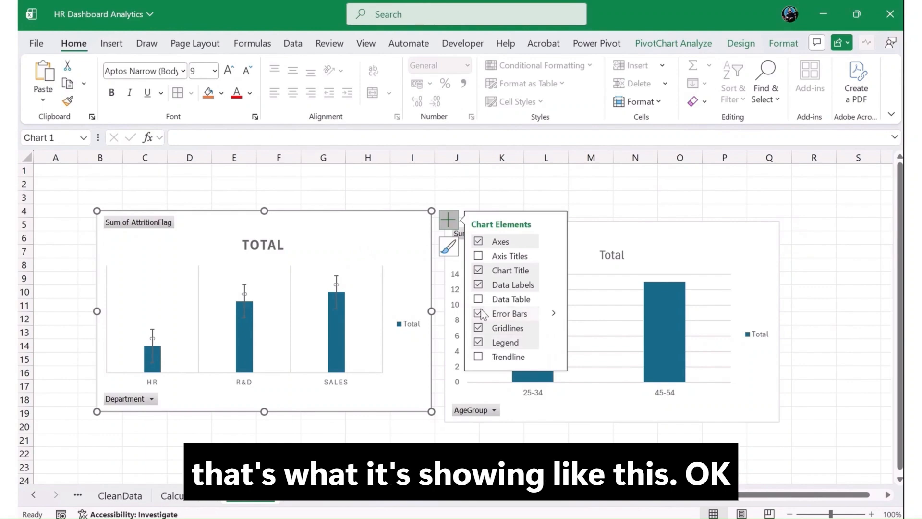
On the Calculation sheet, copy the age-group pivot table and paste it at cell I5.
click(406, 437)
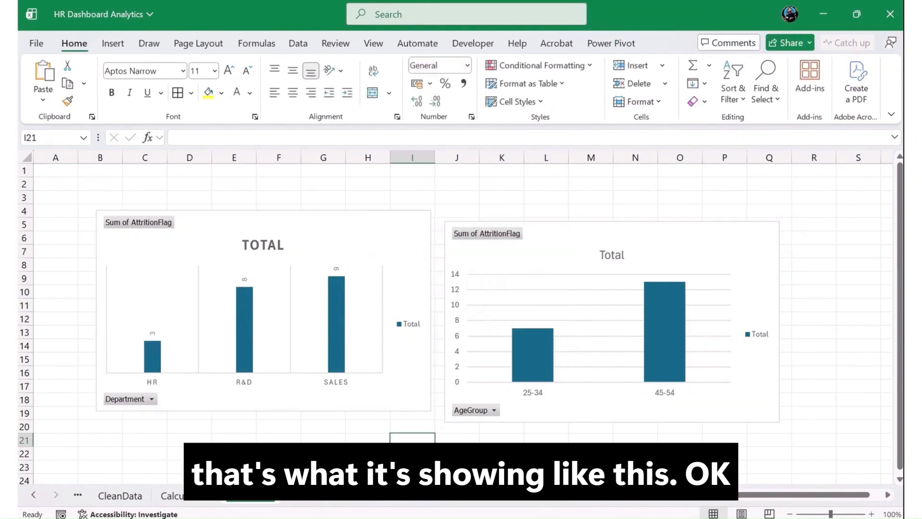
click(183, 495)
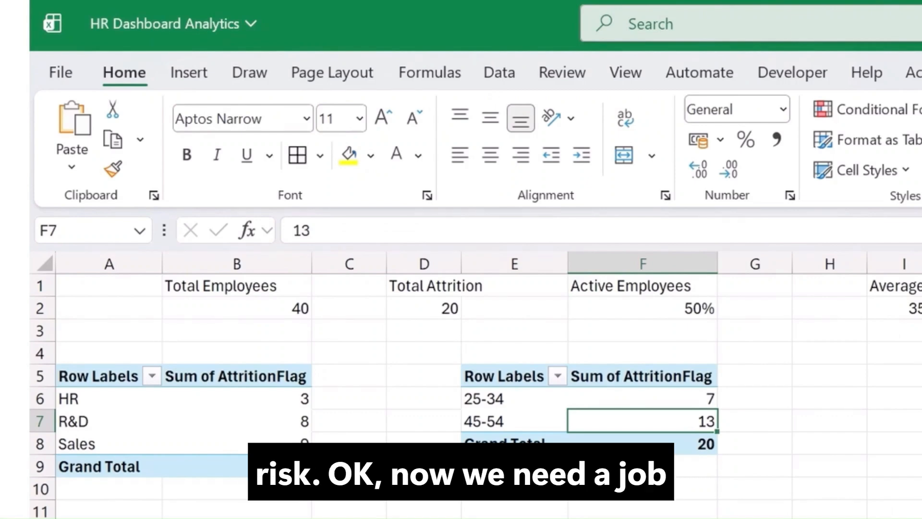
drag(496, 382, 658, 441)
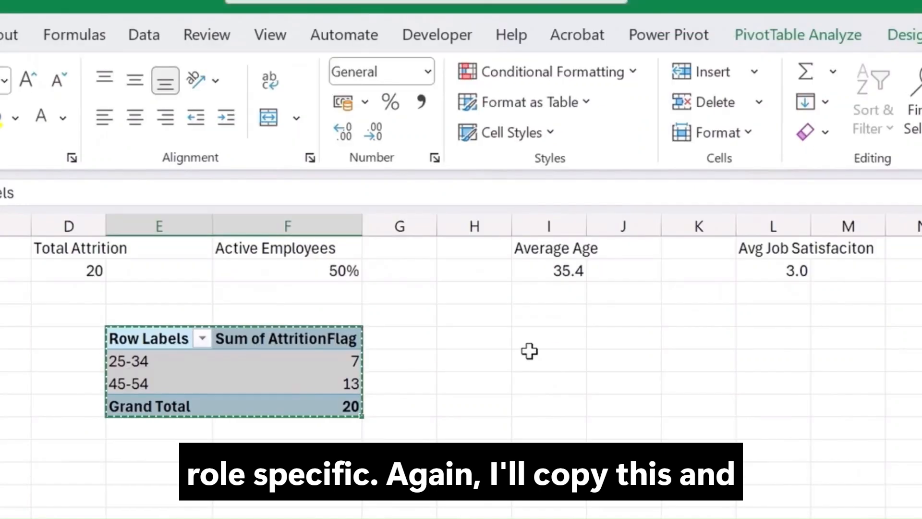
key(ctrl+c)
click(905, 377)
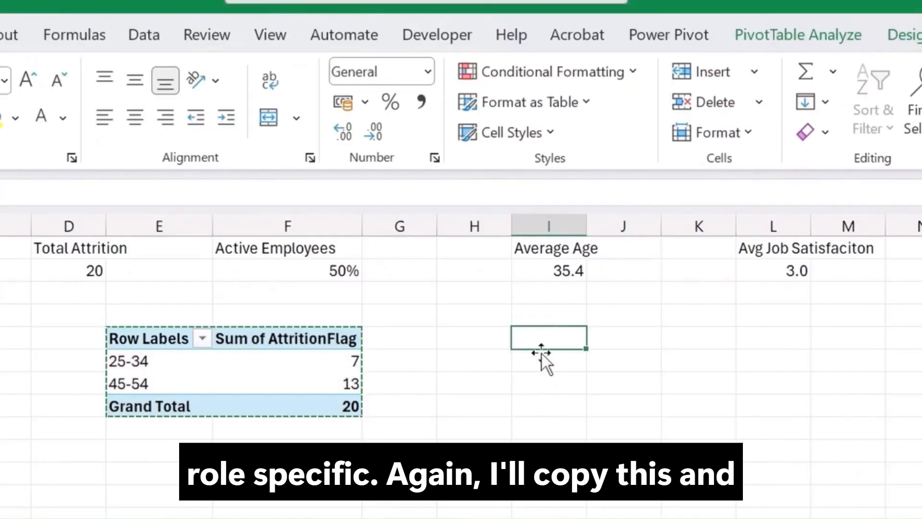
key(ctrl+v)
key(Escape)
Replace AgeGroup with JobRole as the row field of the pivot table at I5 and close the field list.
click(593, 377)
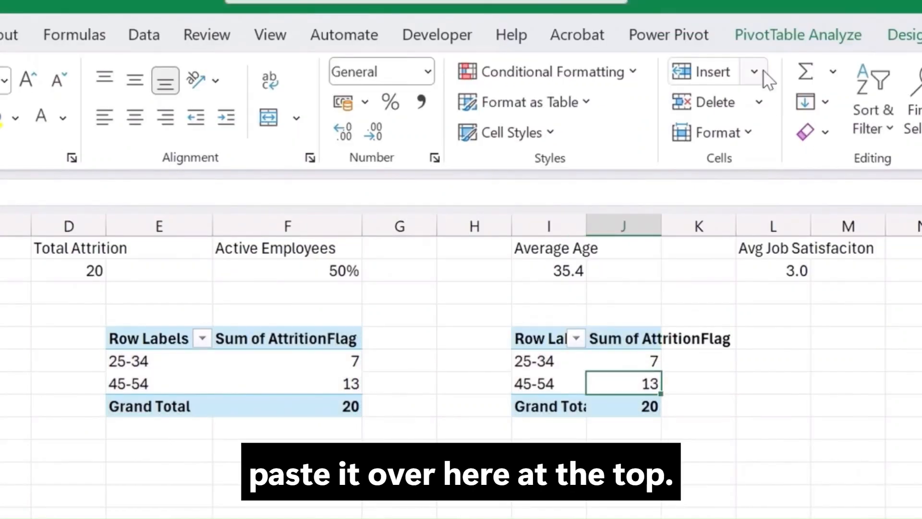
click(790, 24)
click(920, 89)
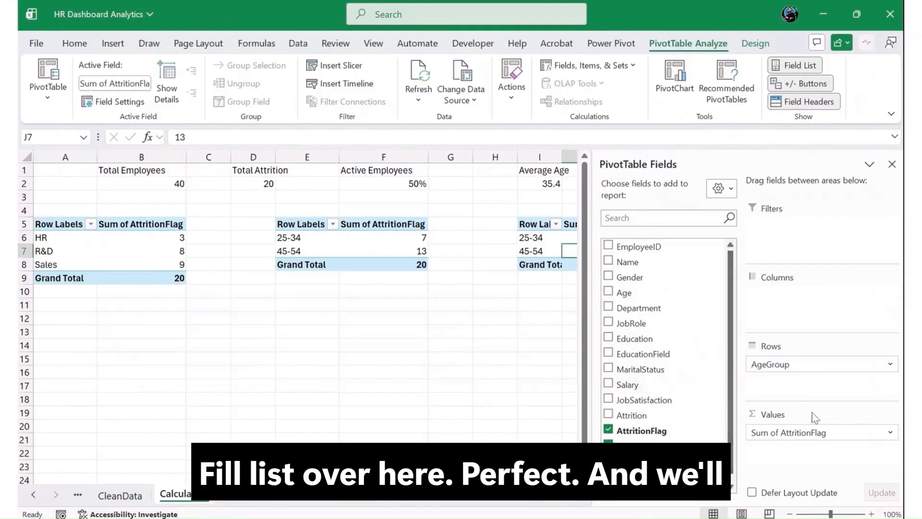
drag(771, 367, 672, 432)
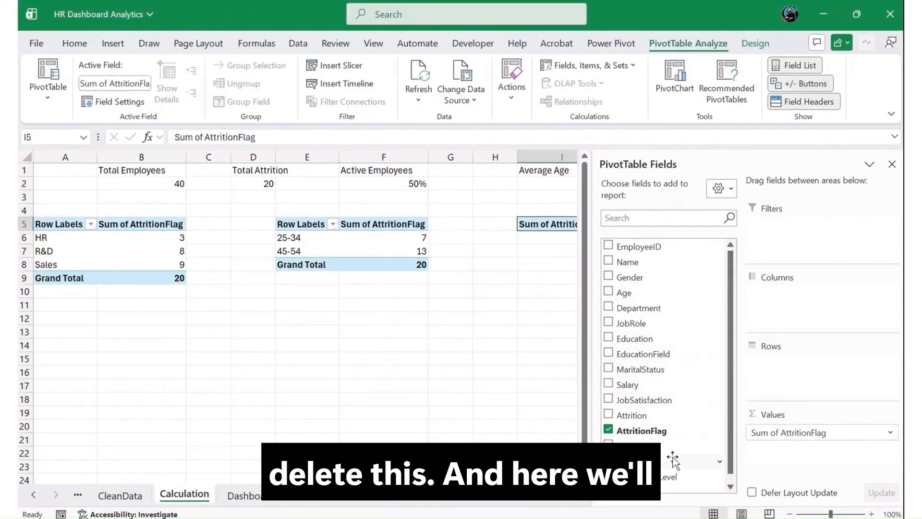
scroll(670, 456, down, 1)
scroll(659, 382, up, 1)
drag(655, 326, 789, 382)
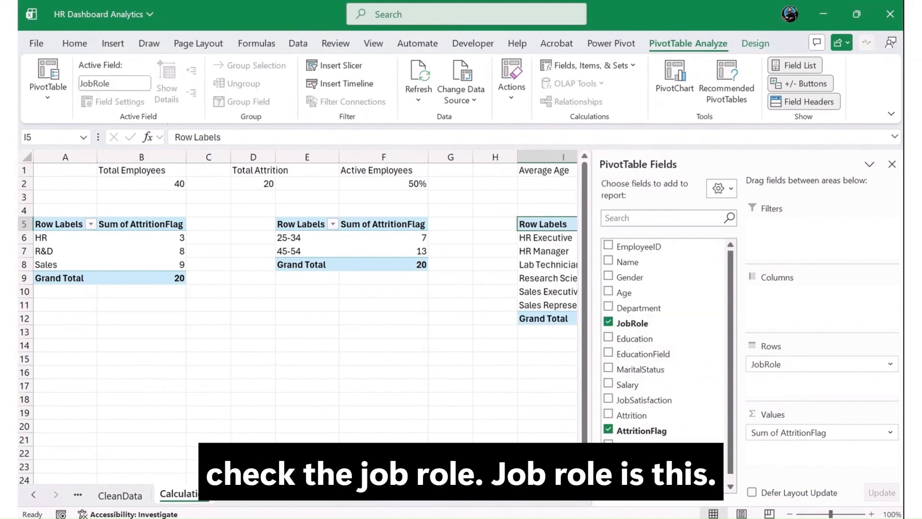
click(891, 164)
Insert a Clustered Bar chart based on the job-role pivot table.
click(631, 281)
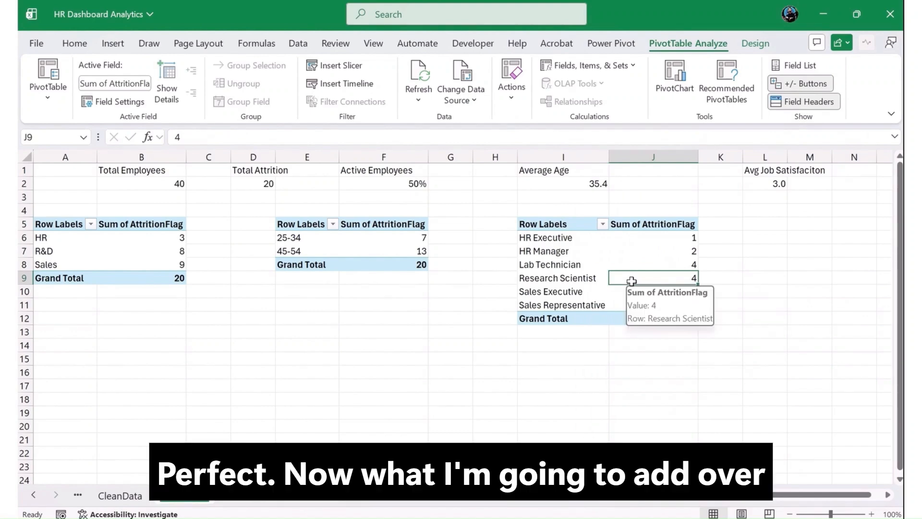
click(111, 43)
click(343, 86)
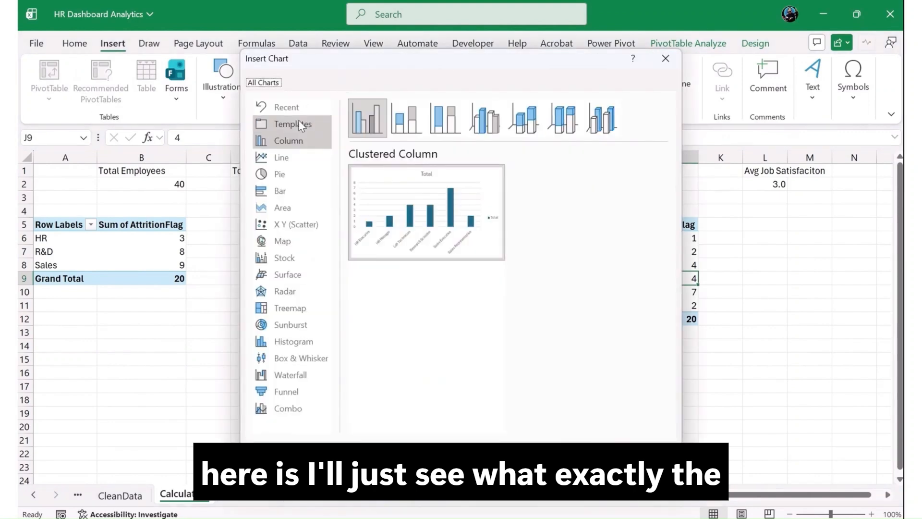
click(283, 191)
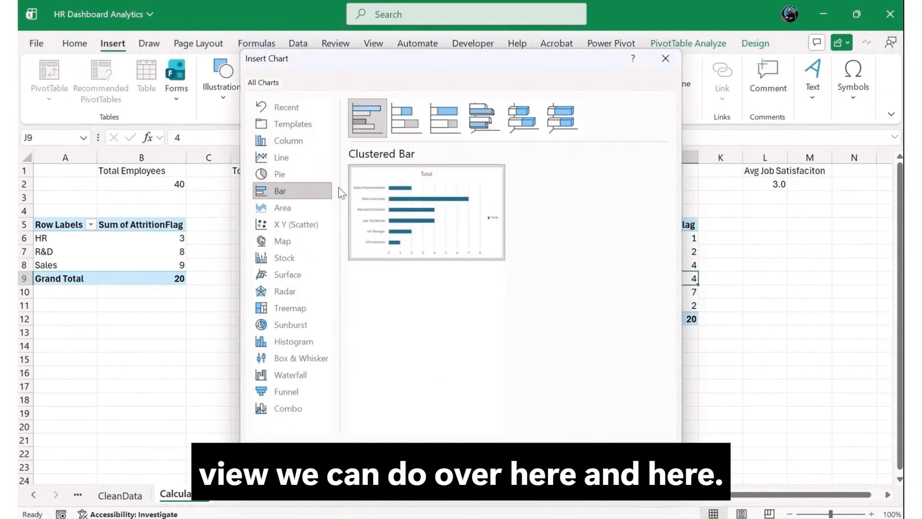
click(406, 122)
click(456, 122)
click(482, 118)
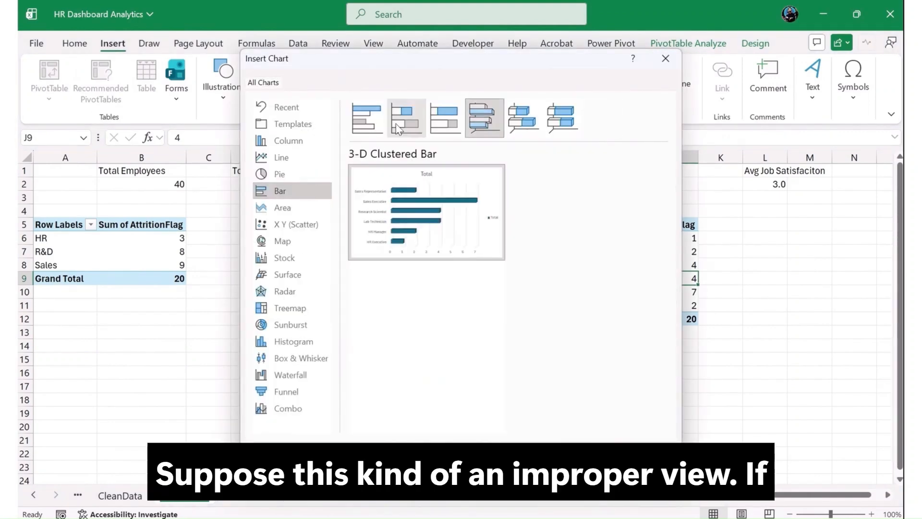
click(367, 118)
click(582, 457)
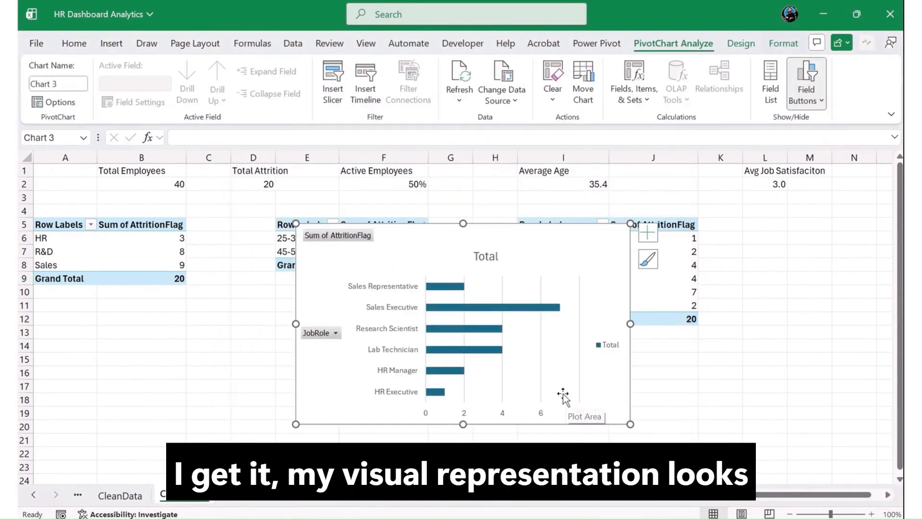
Move the job-role bar chart to the Dashboard sheet, placing it at cell R9 beside the age-group chart.
key(Delete)
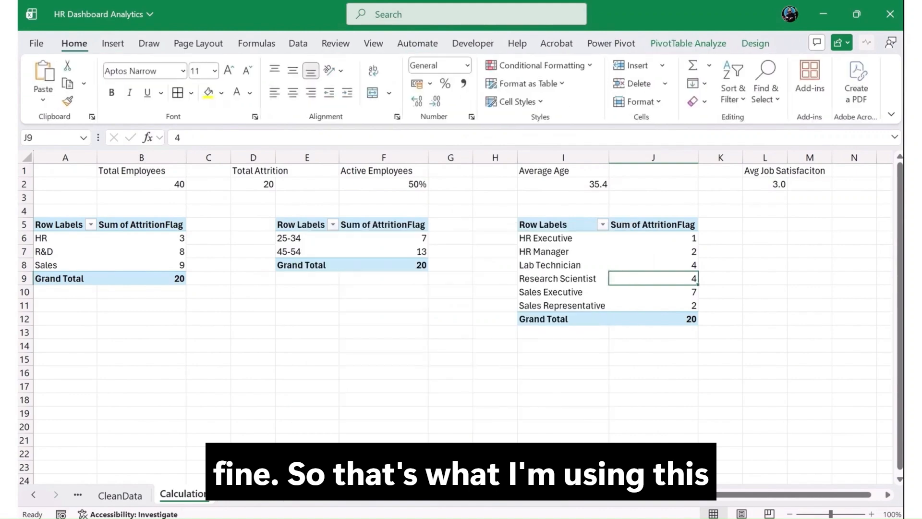
click(265, 498)
click(821, 274)
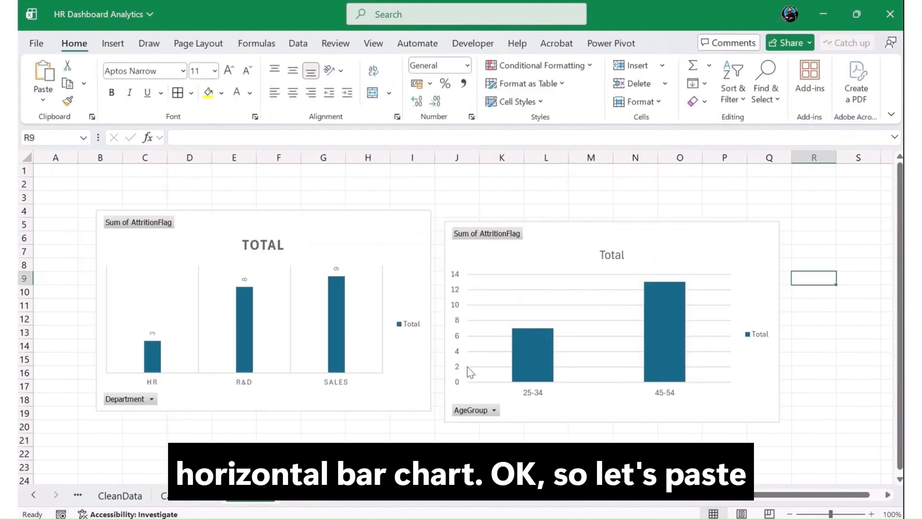
scroll(398, 374, down, 2)
key(ctrl+v)
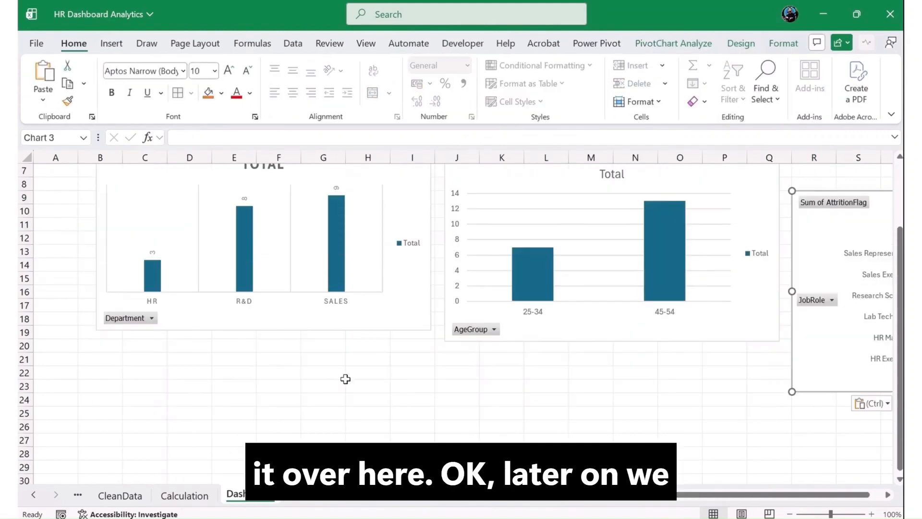
On the Calculation sheet, copy the department pivot table and paste it at cell A14.
click(215, 496)
click(415, 344)
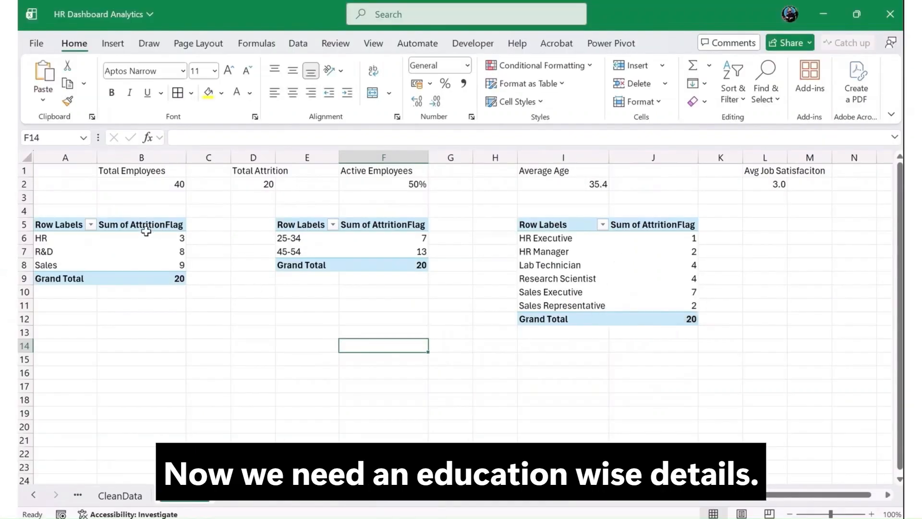
drag(70, 232, 144, 281)
key(ctrl+c)
click(86, 341)
key(ctrl+v)
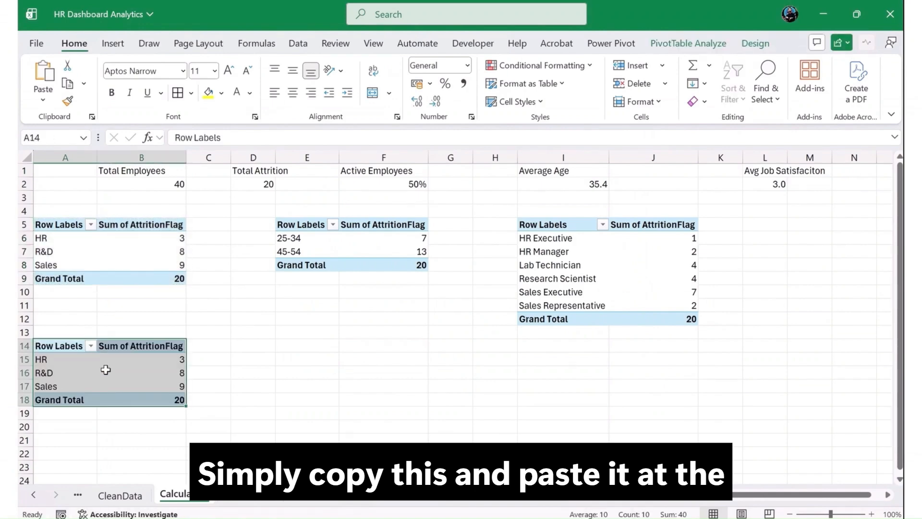
click(142, 373)
click(113, 44)
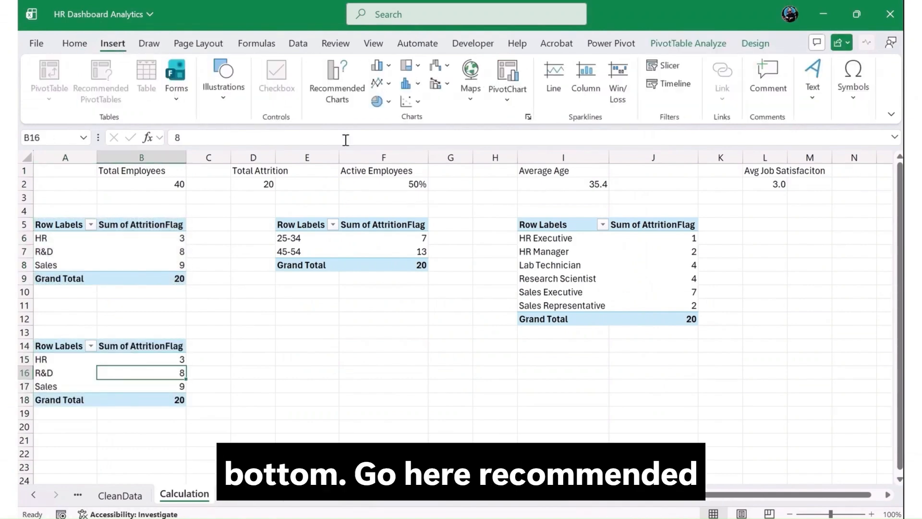
click(336, 96)
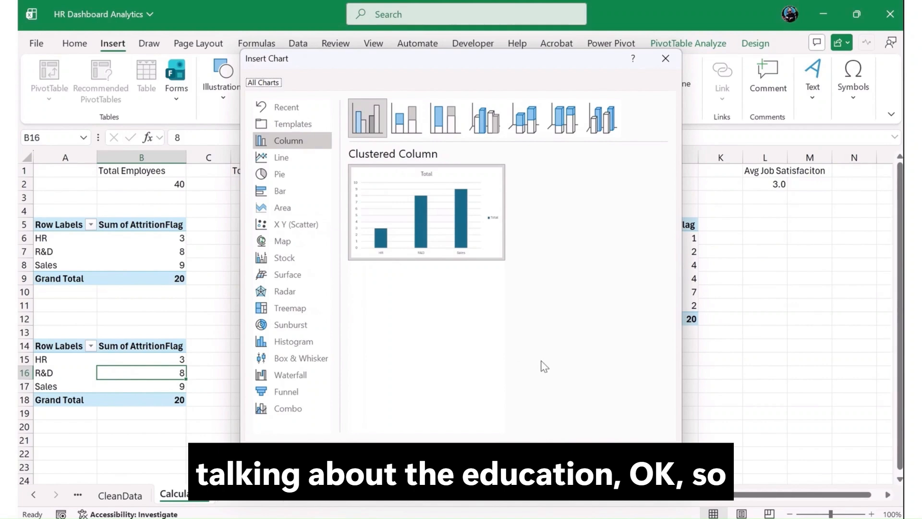
key(Escape)
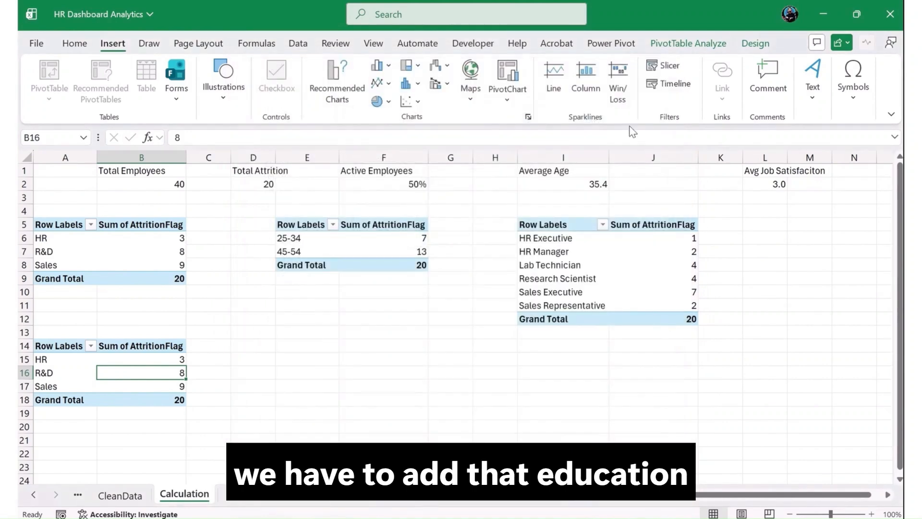
Replace Department with EducationField as the row field of the pivot table at A14 and close the field list.
click(695, 44)
click(800, 65)
drag(823, 364, 803, 380)
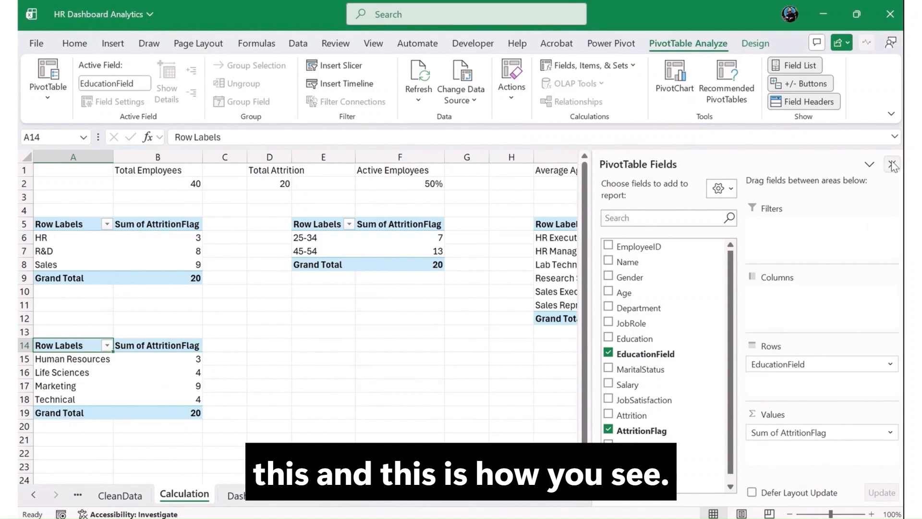
click(892, 162)
Insert a Clustered Column chart based on the education-field pivot table.
click(140, 384)
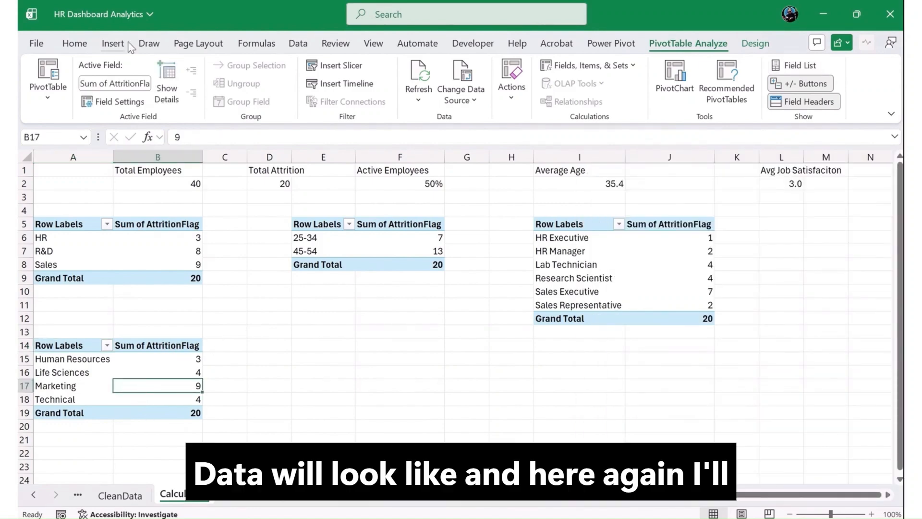
click(113, 44)
click(339, 94)
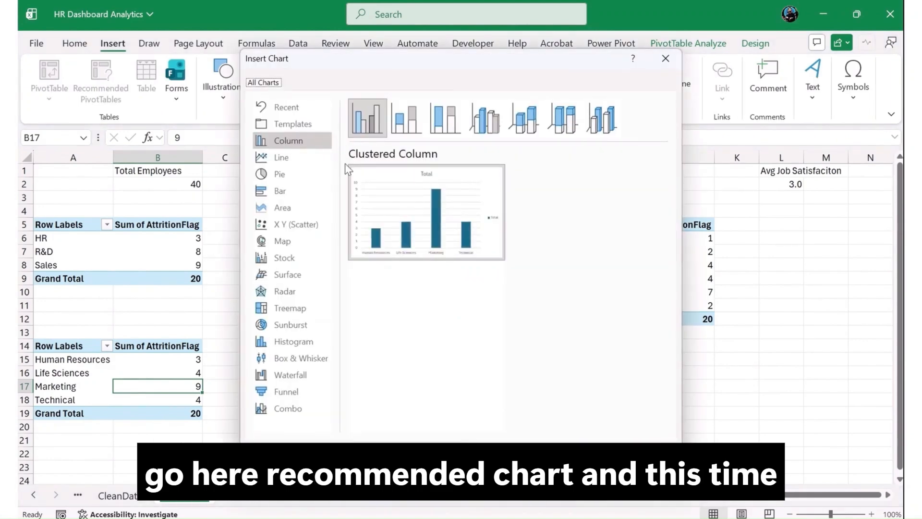
click(615, 453)
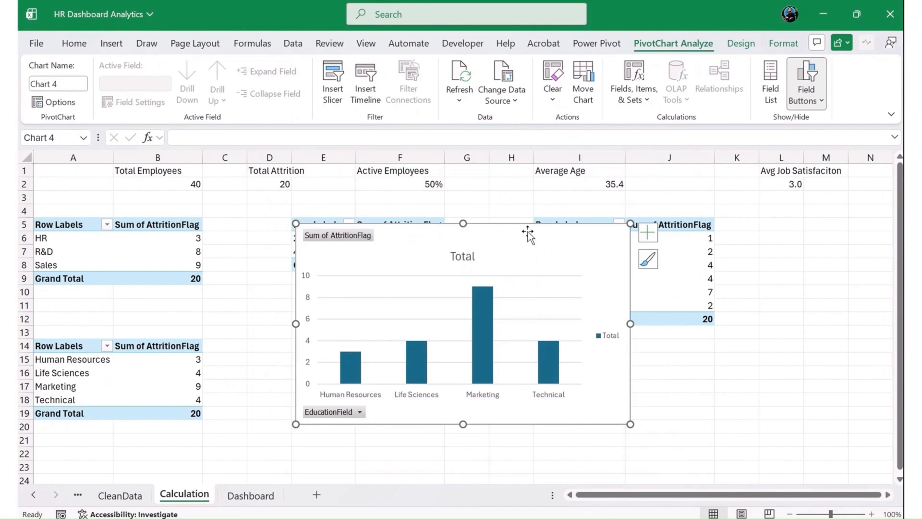
Move the education-field column chart to the Dashboard sheet, below the department chart.
key(ctrl+x)
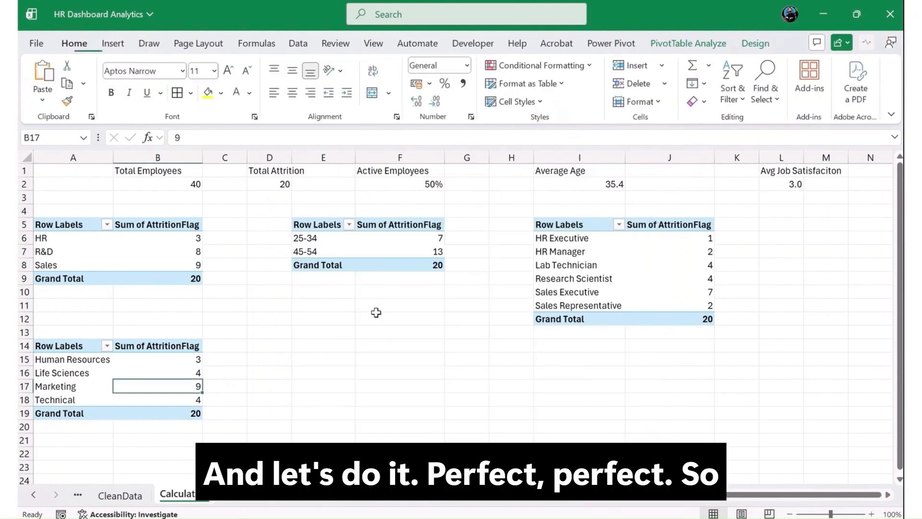
click(243, 501)
key(ctrl+v)
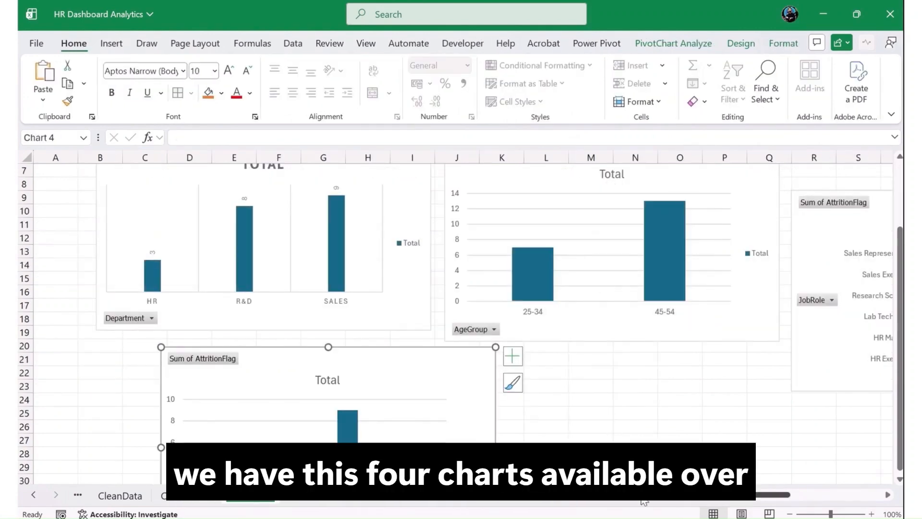
scroll(744, 504, left, 4)
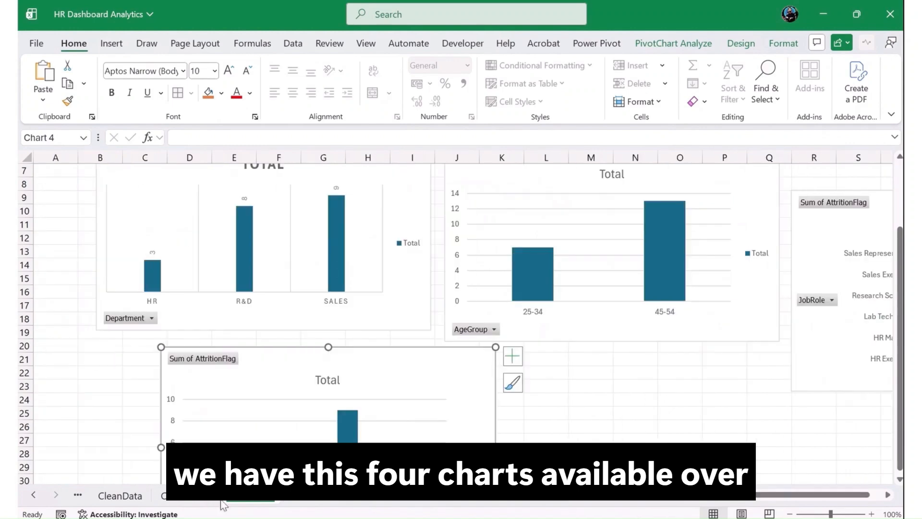
On the Calculation sheet, copy the education-field pivot table and paste it at cell E15.
click(184, 495)
click(260, 373)
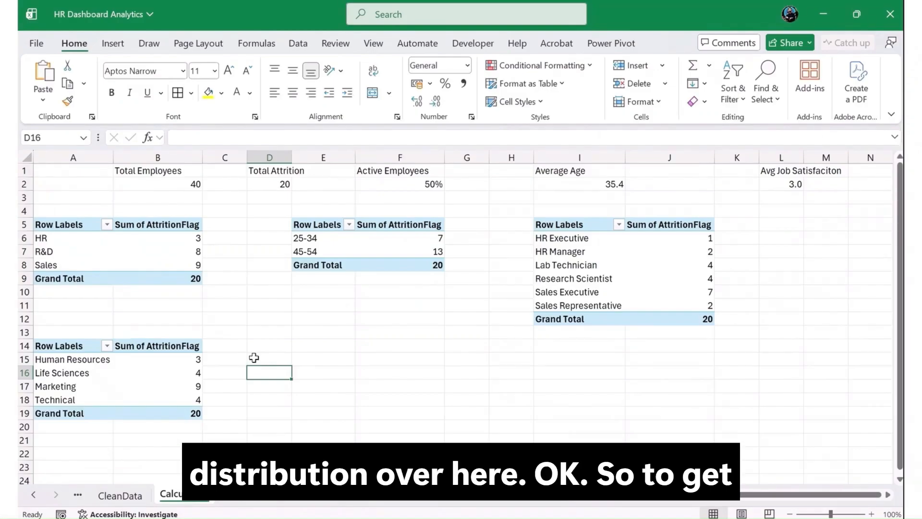
drag(68, 340, 183, 411)
key(ctrl+c)
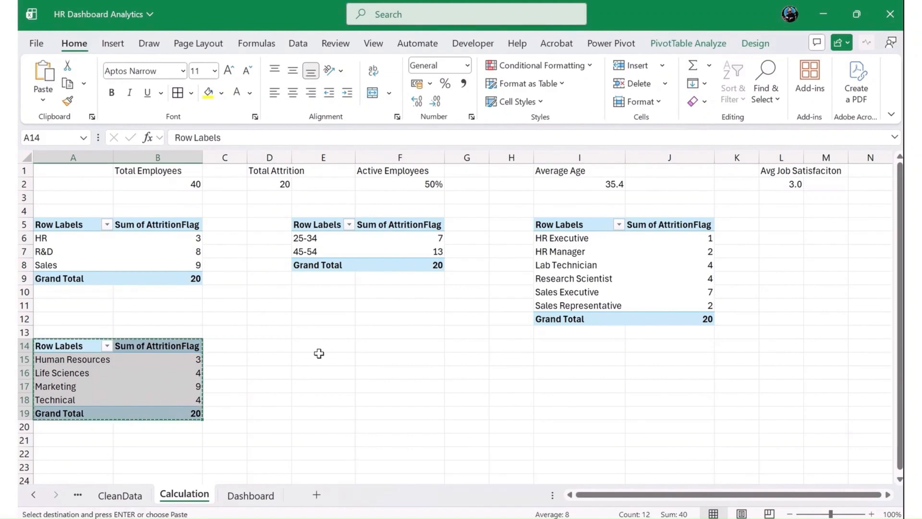
click(322, 359)
key(ctrl+v)
Replace EducationField with Gender as the row field of the pivot table at E15.
click(326, 388)
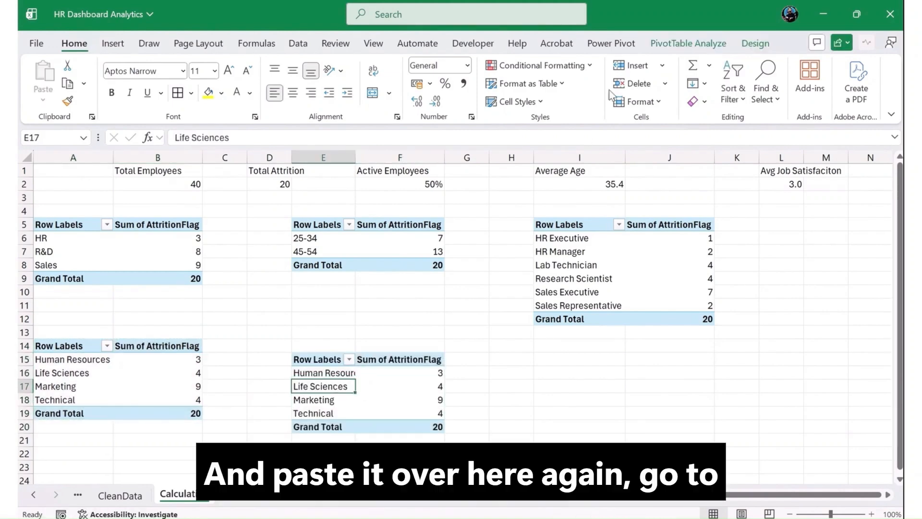
click(688, 43)
click(807, 65)
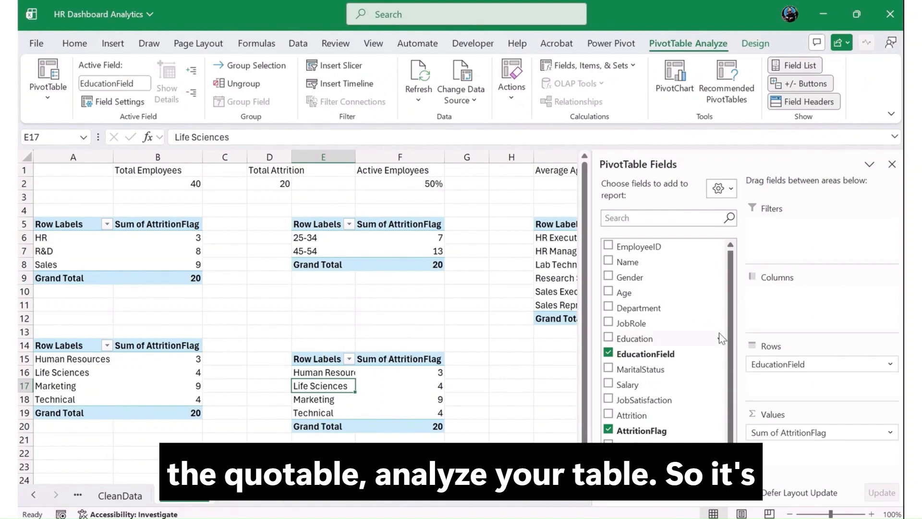
drag(789, 370, 641, 310)
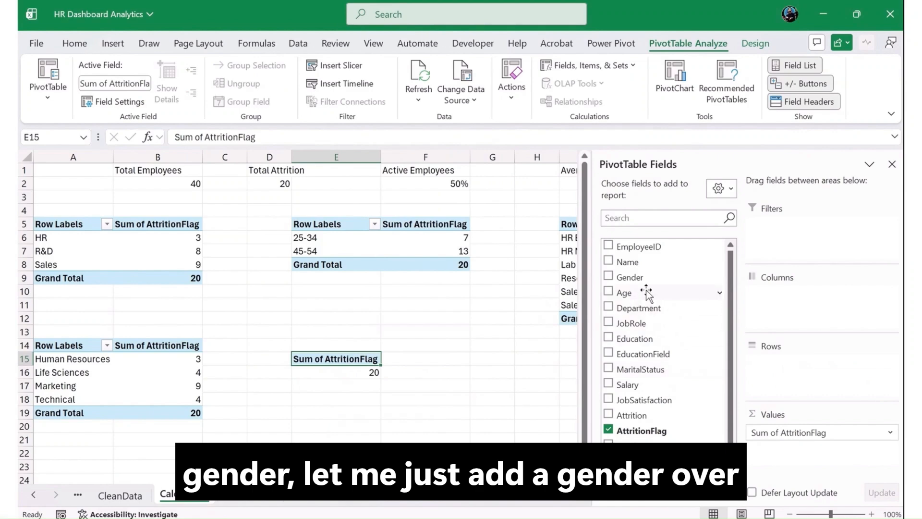
drag(630, 277, 806, 380)
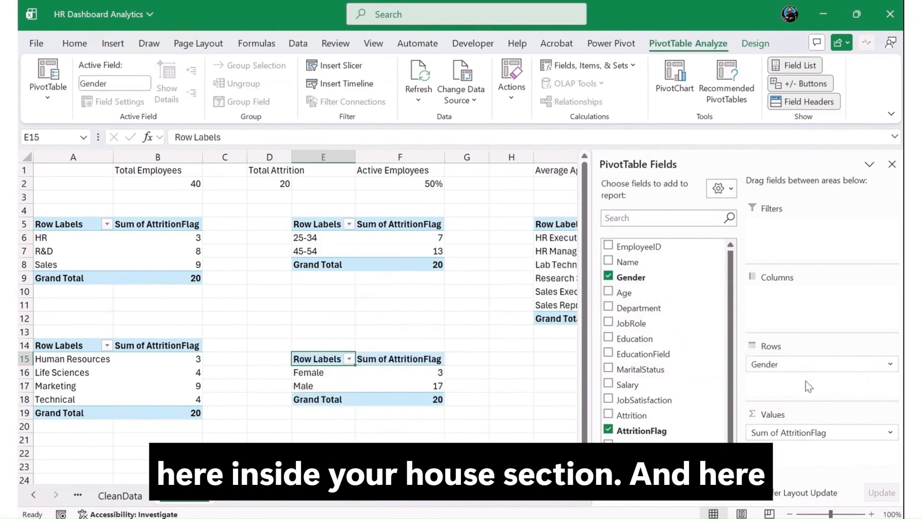
Replace AttritionFlag with EmployeeID as the value field of the gender pivot table and summarize it by Count.
drag(788, 434, 664, 350)
drag(665, 244, 811, 429)
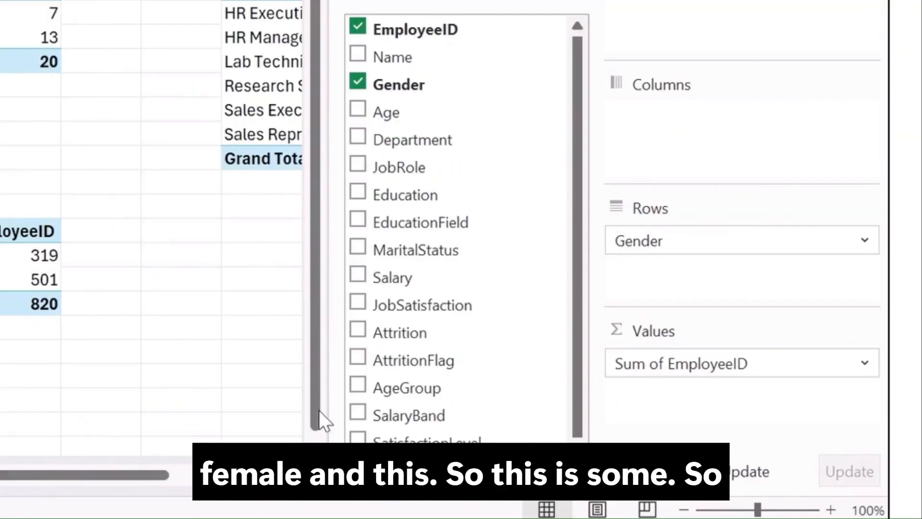
click(647, 361)
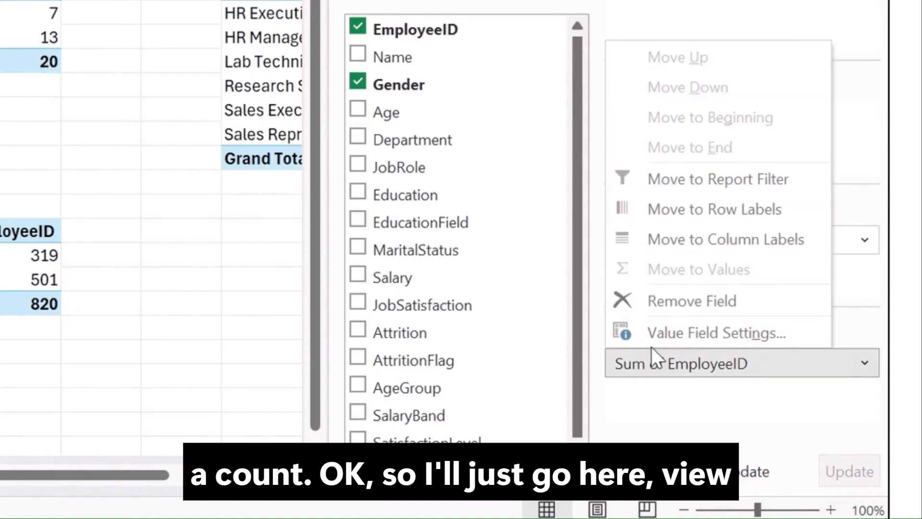
click(655, 345)
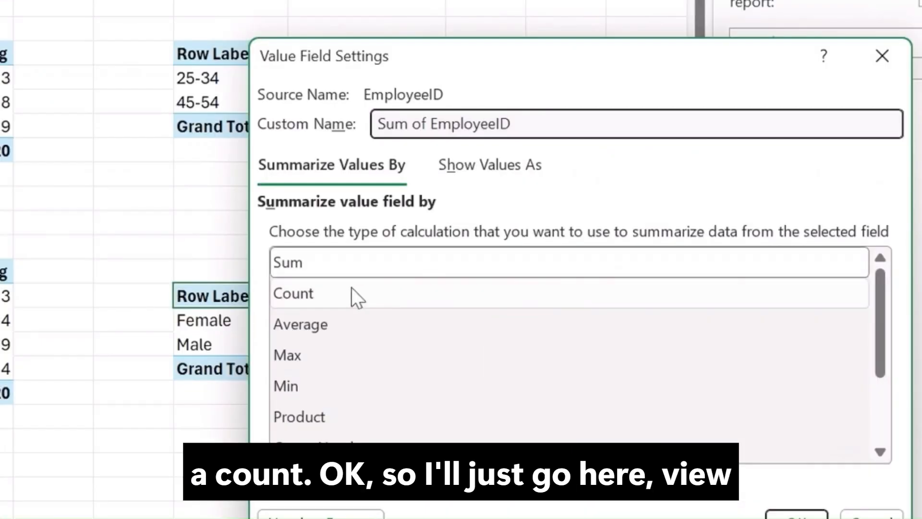
click(354, 294)
click(796, 514)
click(465, 348)
click(405, 349)
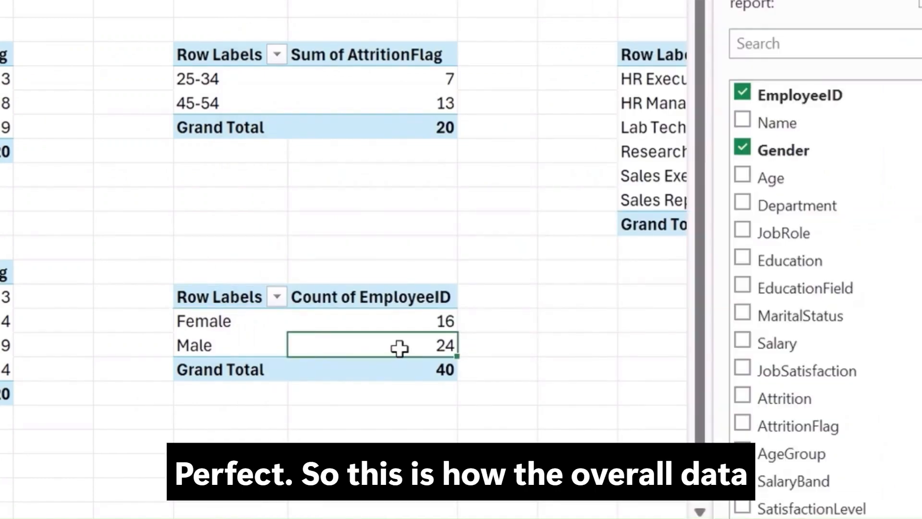
Insert a 2-D pie chart based on the gender pivot table.
mouse_move(397, 348)
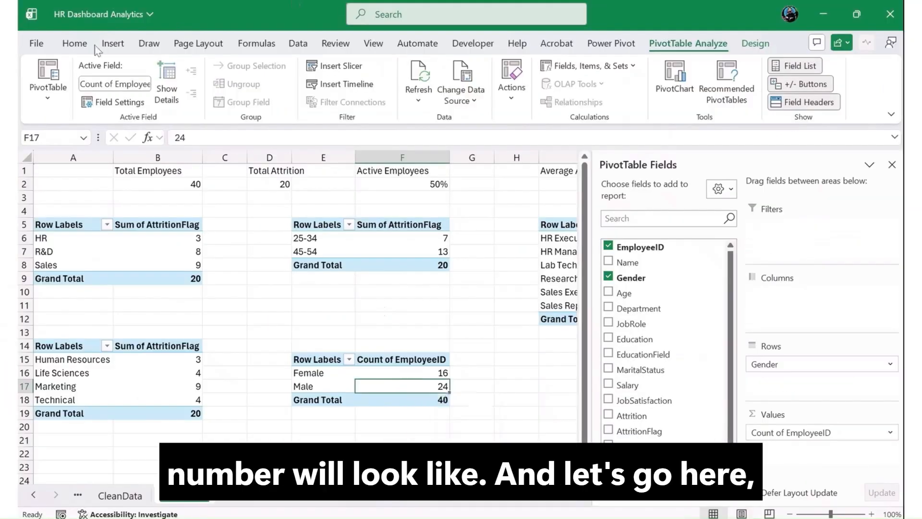
click(120, 47)
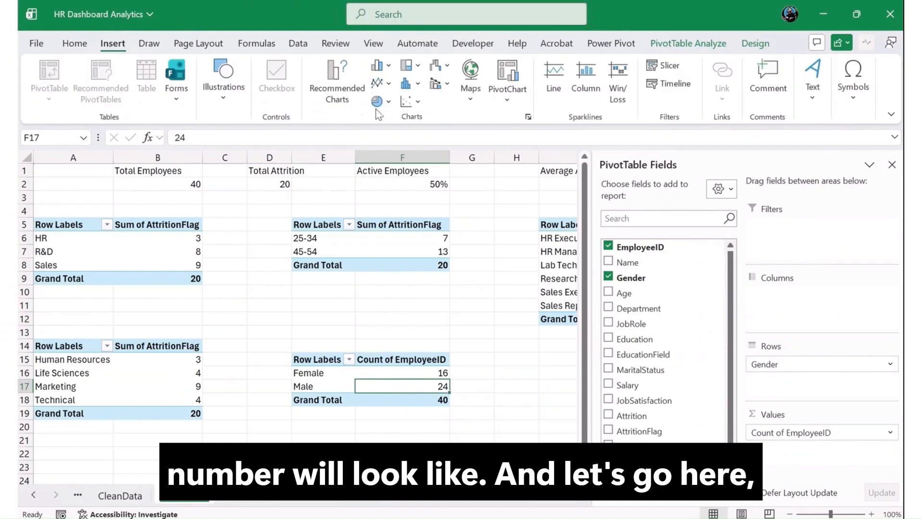
click(381, 101)
click(391, 149)
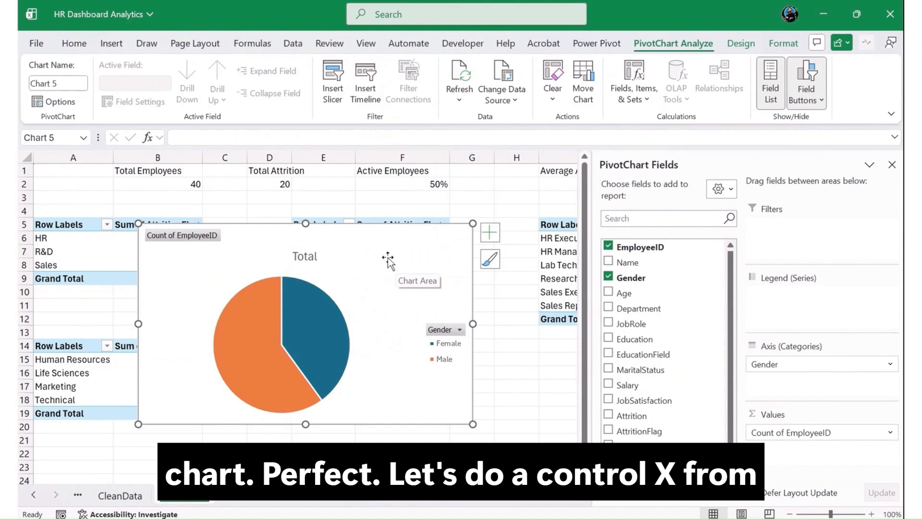
Move the gender pie chart to the Dashboard sheet and place it beside the education-field chart, partly overlapping it.
key(ctrl+x)
key(ctrl+Page_Down)
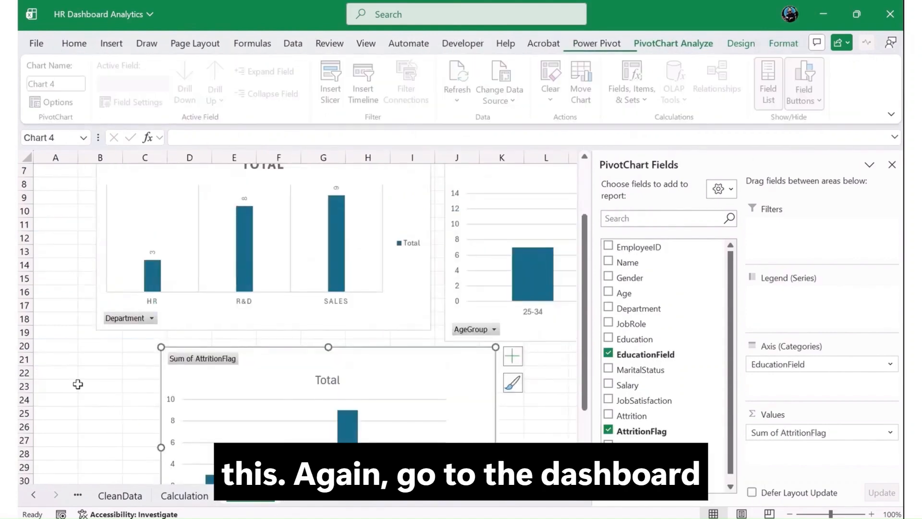
click(80, 382)
key(ctrl+v)
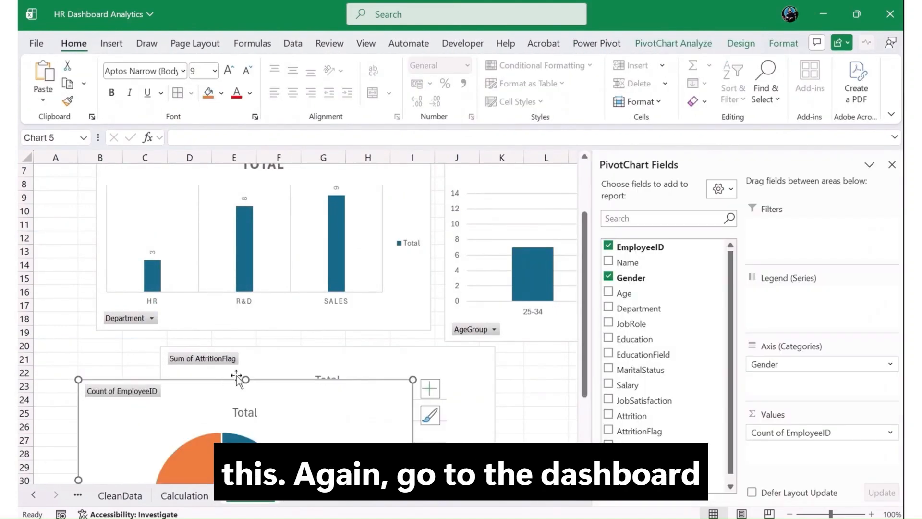
drag(161, 394, 394, 366)
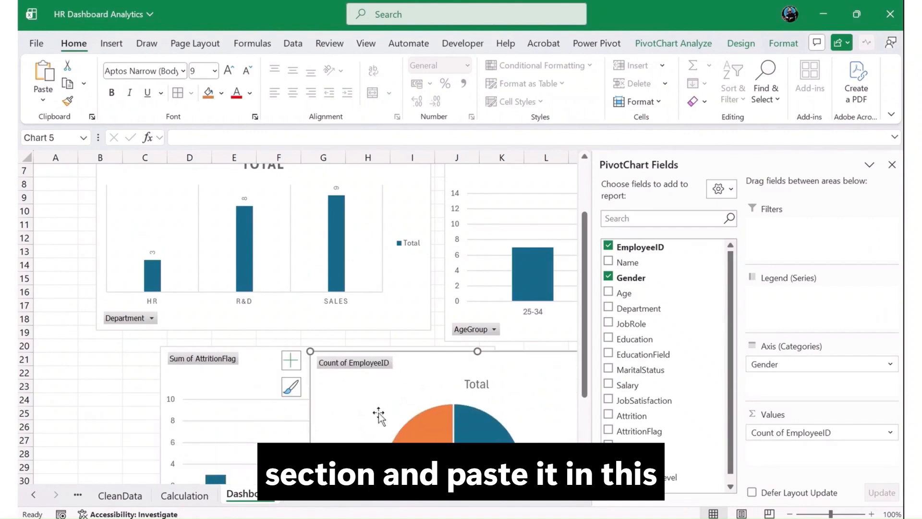
Change the gender pie chart's title to "Gender Distribution" and dismiss the title formatting options.
click(497, 384)
double_click(480, 384)
key(BackSpace)
text(Gender Dis)
text(tribution)
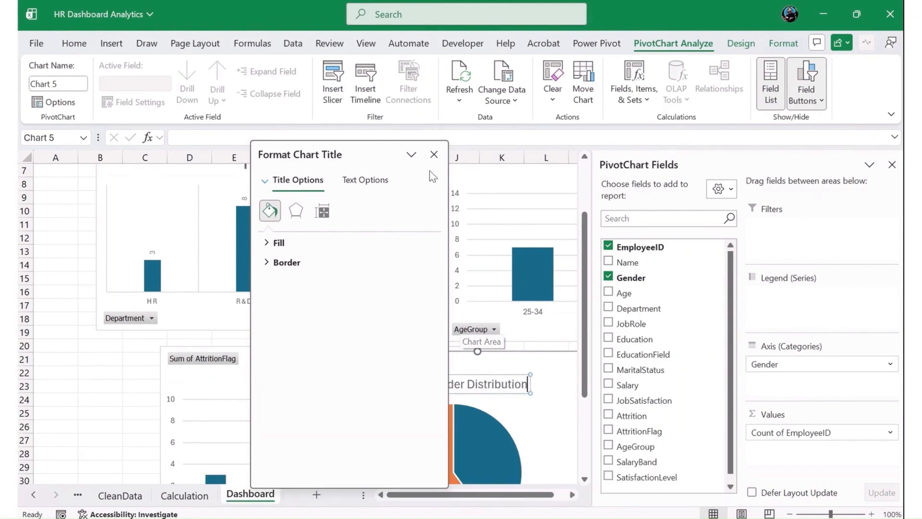
click(434, 154)
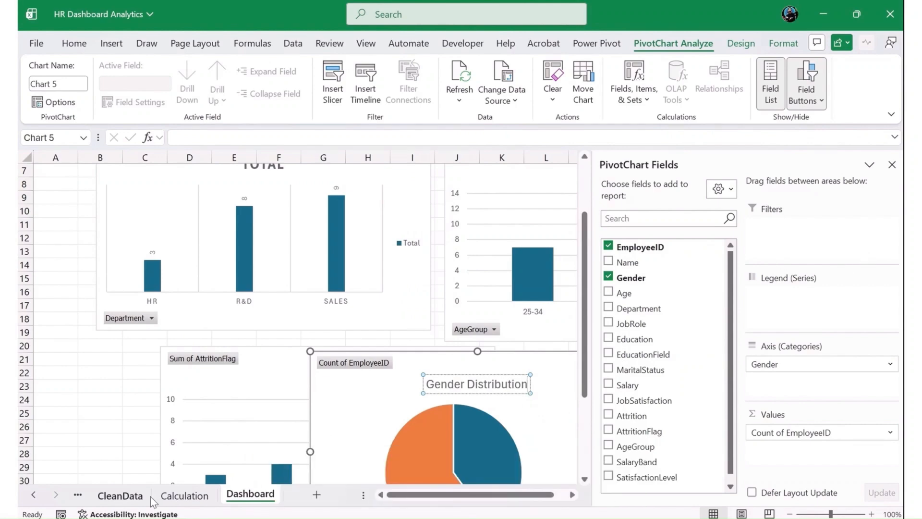
Title the department chart on the Dashboard sheet "DEPARTMENT ATTRITION" and the age-group chart "AGE GROUP ATTRITION".
click(185, 495)
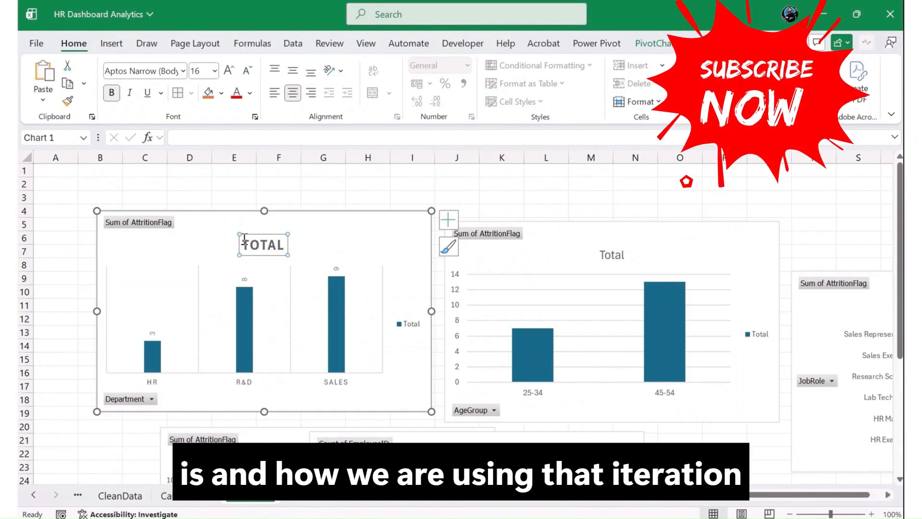
double_click(245, 238)
text(DEPARTMENT ATTRITIO)
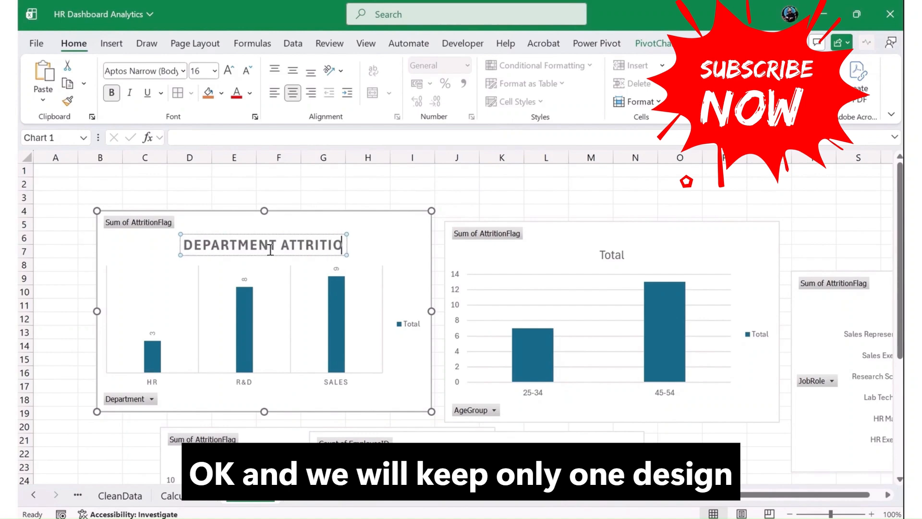
text(N)
click(621, 256)
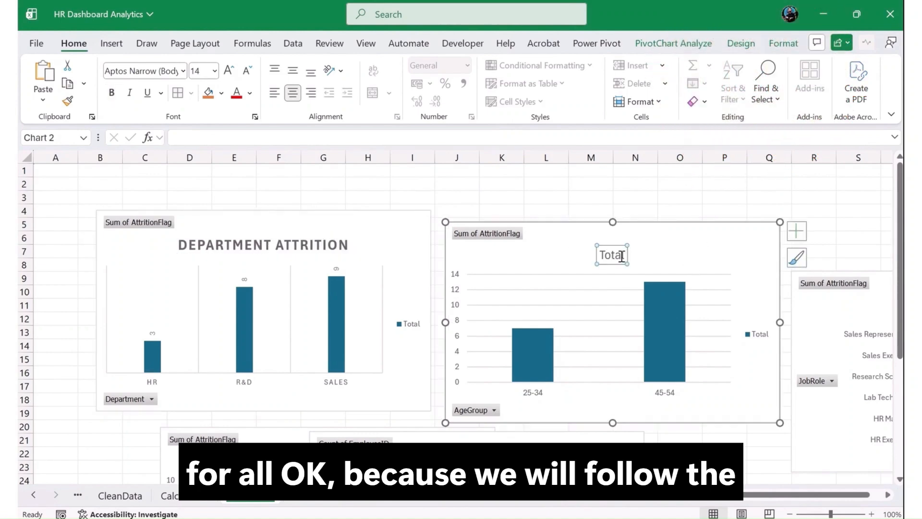
double_click(603, 254)
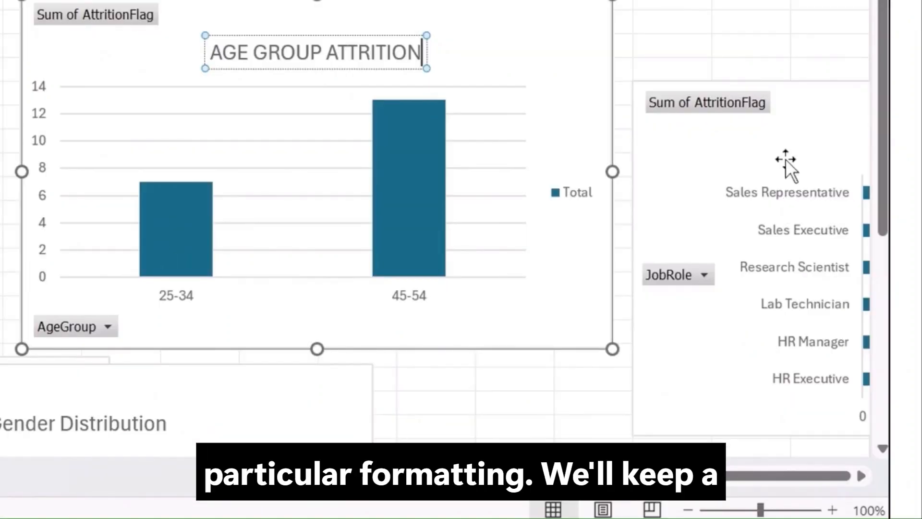
Move the job-role bar chart onto the age-group chart and change its title to "JOB FIELD ATTRITION".
click(886, 297)
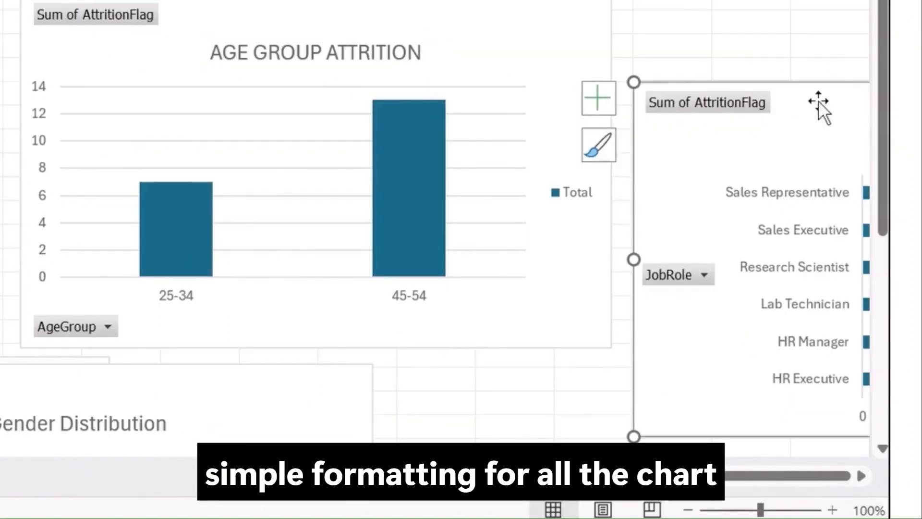
drag(818, 100, 190, 15)
click(333, 54)
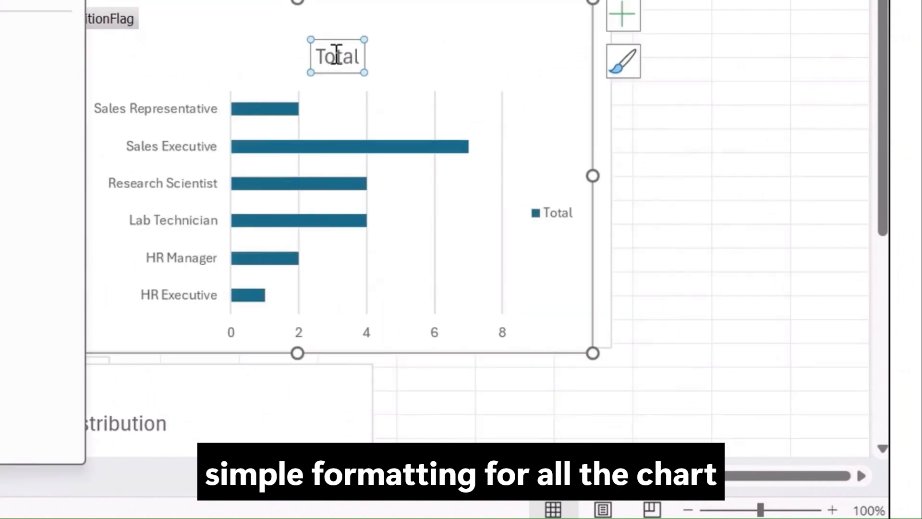
double_click(334, 56)
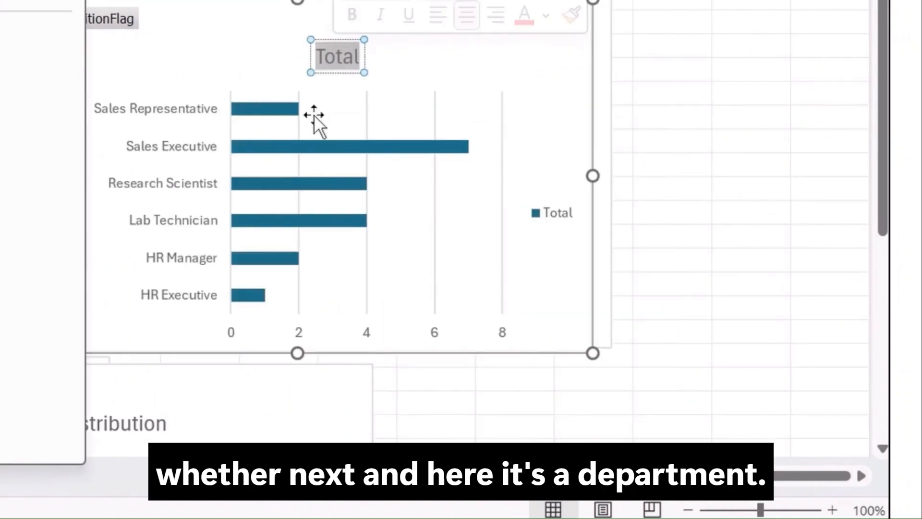
text(JOB FIELD)
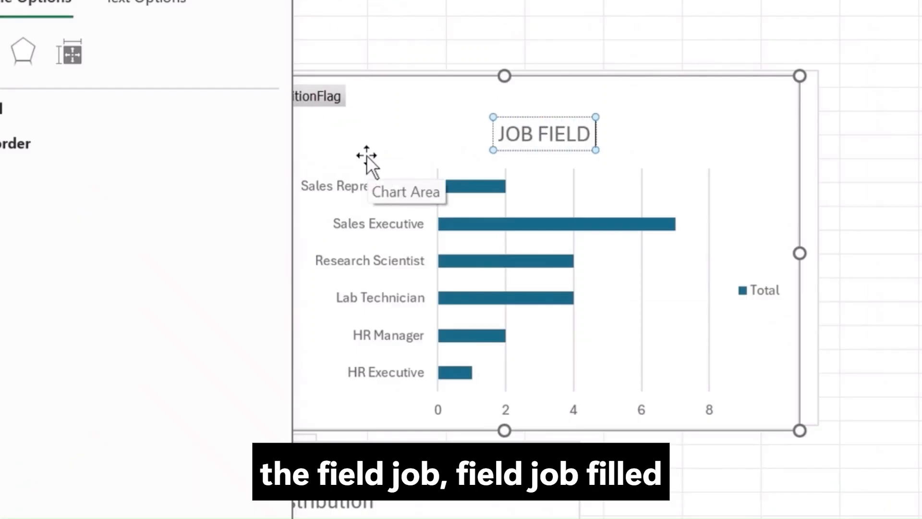
text( ATTRITION)
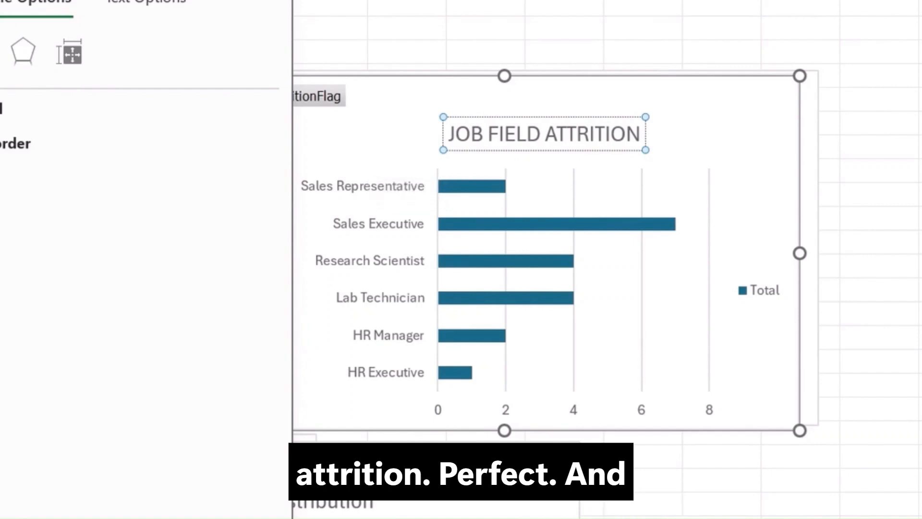
click(384, 28)
Move the gender pie chart farther right so the education-field chart's columns are uncovered.
scroll(87, 122, down, 2)
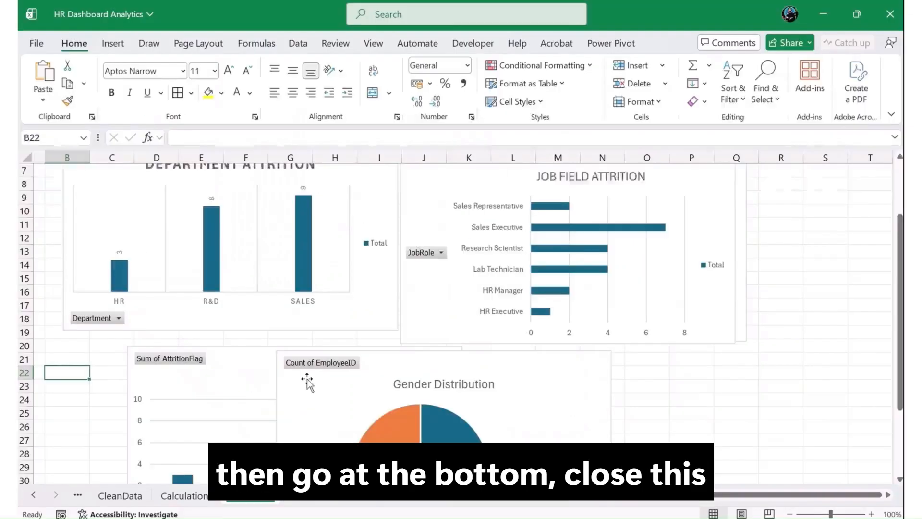
scroll(304, 381, down, 3)
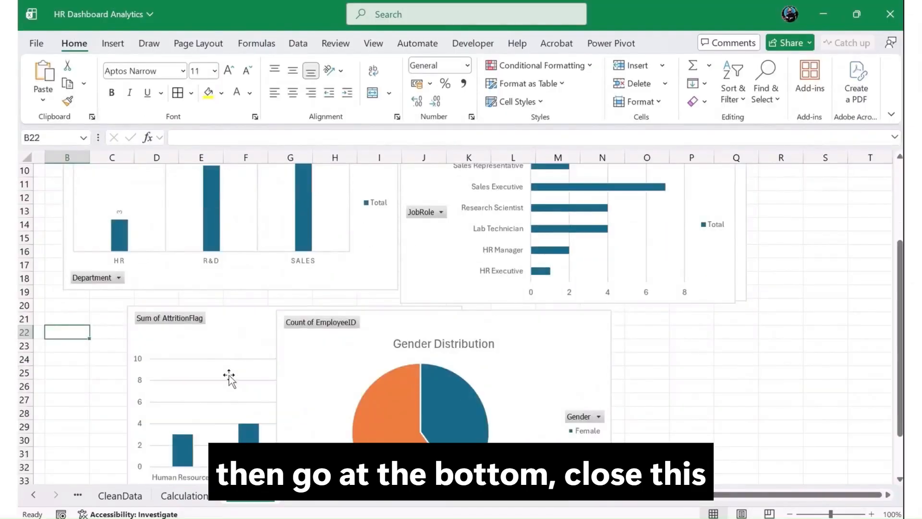
click(372, 288)
drag(372, 289, 538, 298)
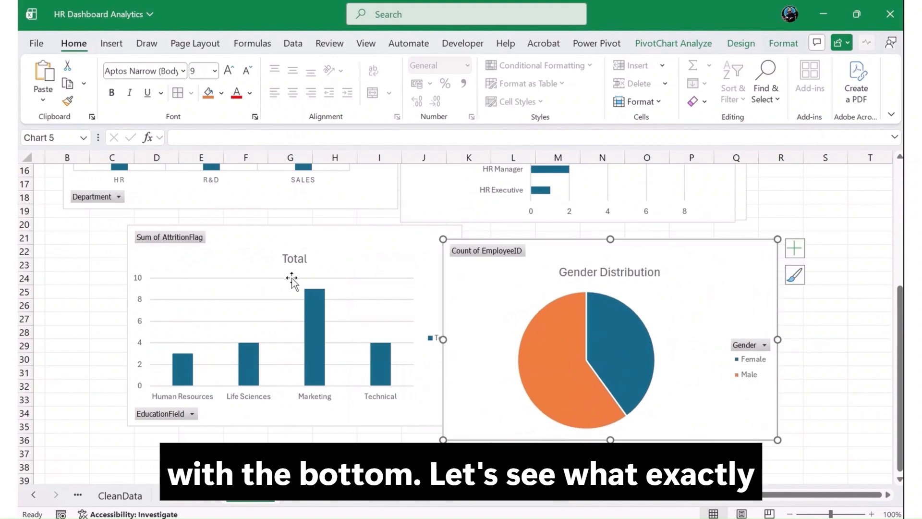
Change the education-field chart's title to "Department Attrition" and dismiss the title formatting options.
click(298, 255)
double_click(297, 255)
click(67, 318)
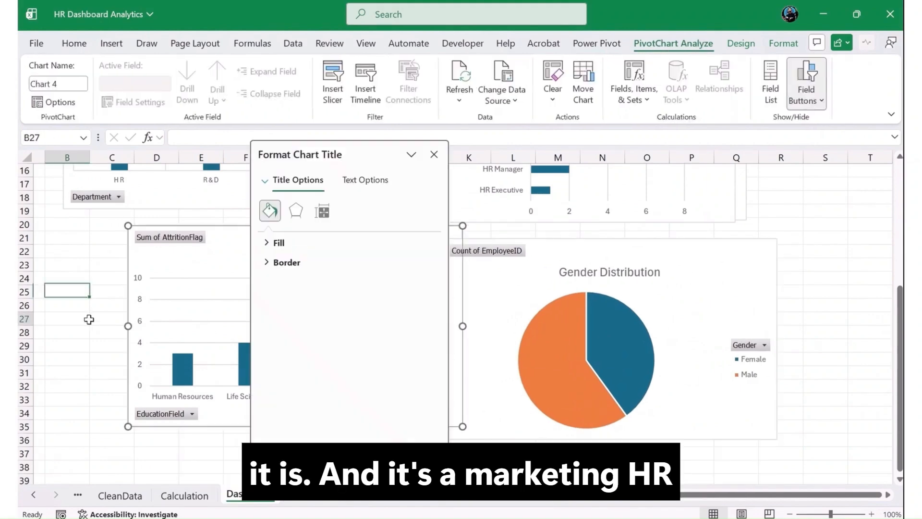
click(61, 296)
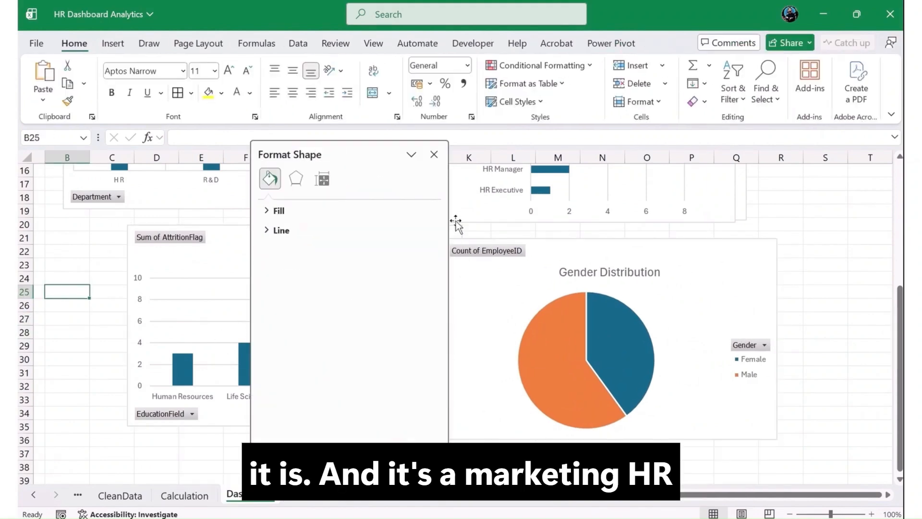
click(434, 155)
double_click(295, 258)
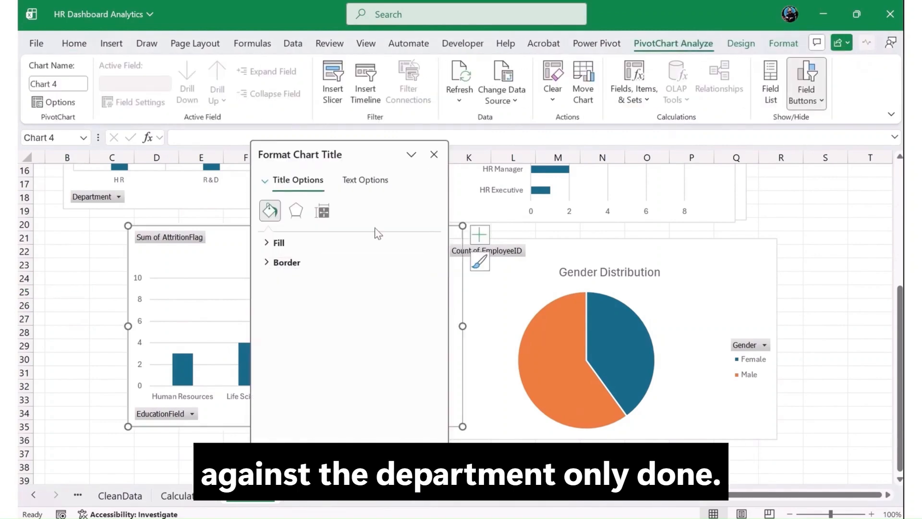
click(434, 154)
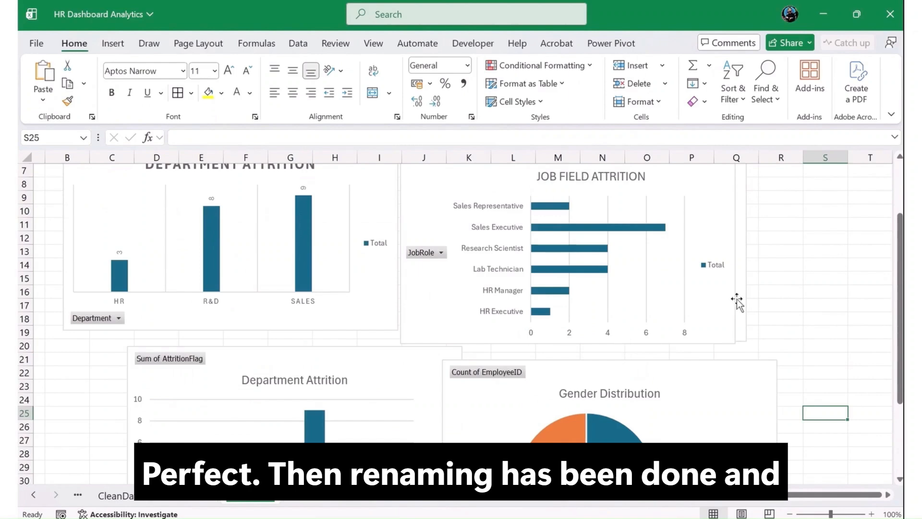
Add a new worksheet and fill all of its cells with a dark teal-blue theme color.
scroll(427, 314, up, 2)
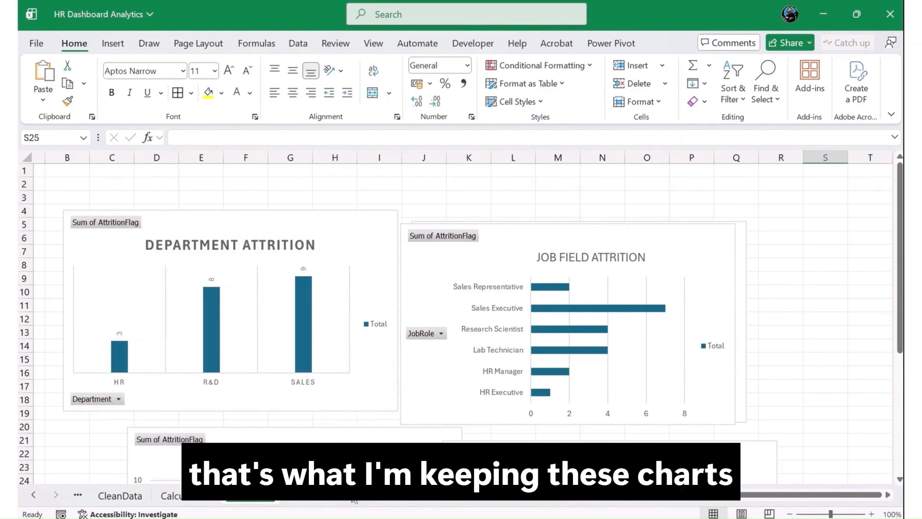
click(317, 506)
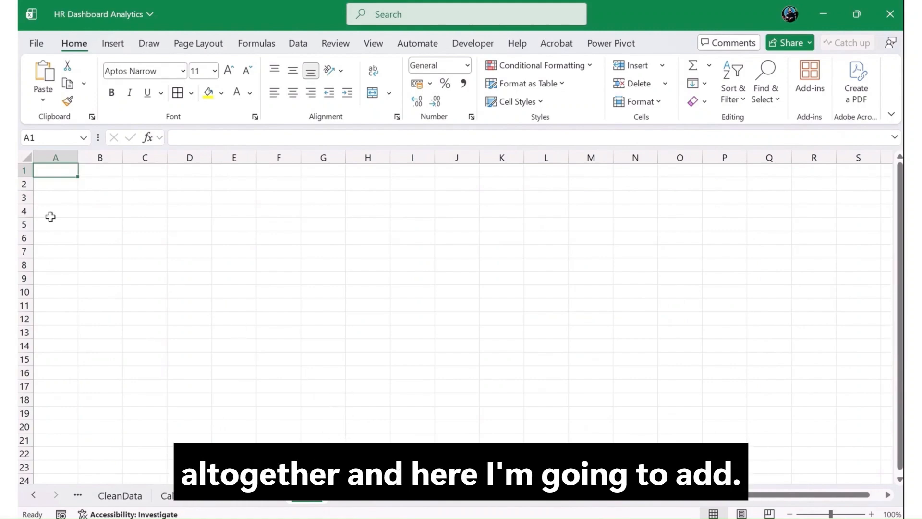
click(26, 157)
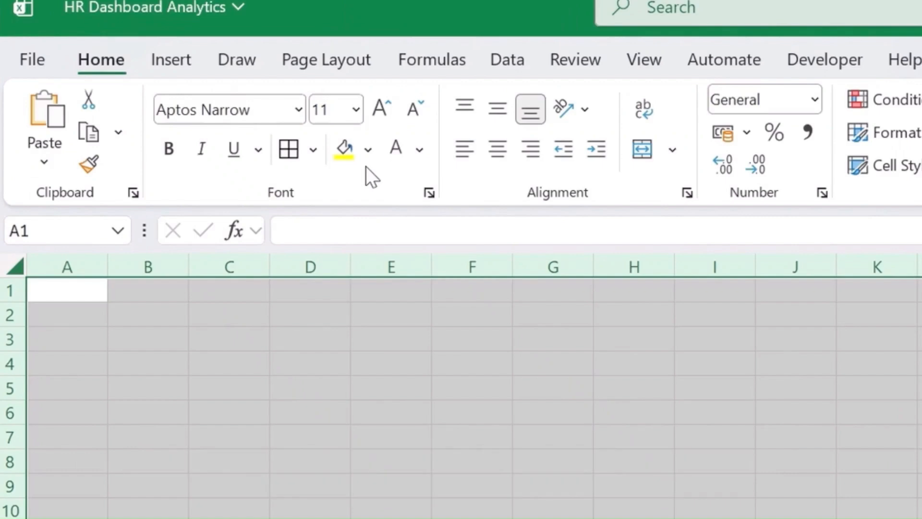
click(368, 161)
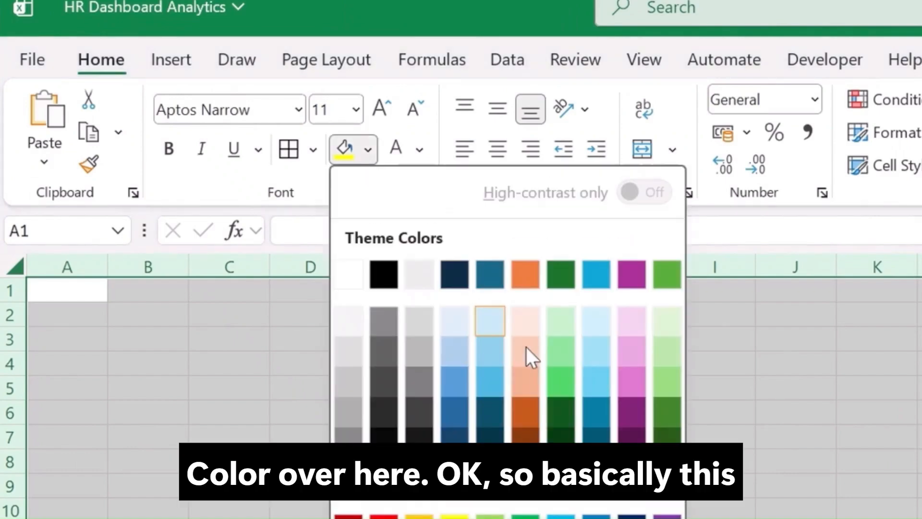
click(499, 400)
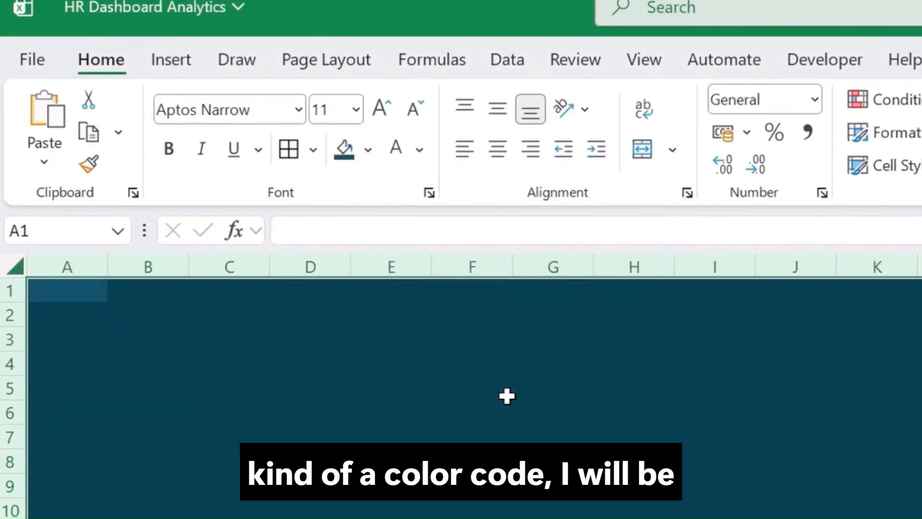
click(507, 395)
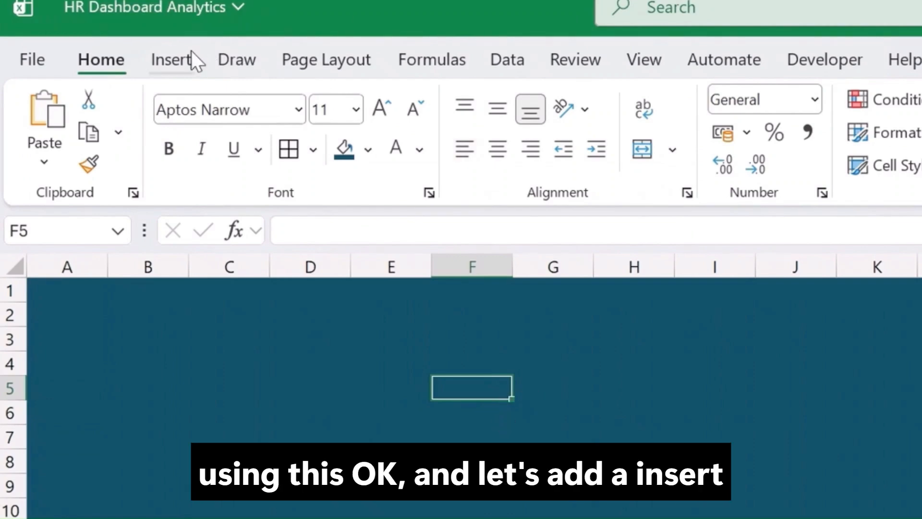
Draw a wide rectangle banner across the new sheet, starting in column A and spanning rows 1 to 4.
click(171, 59)
click(381, 155)
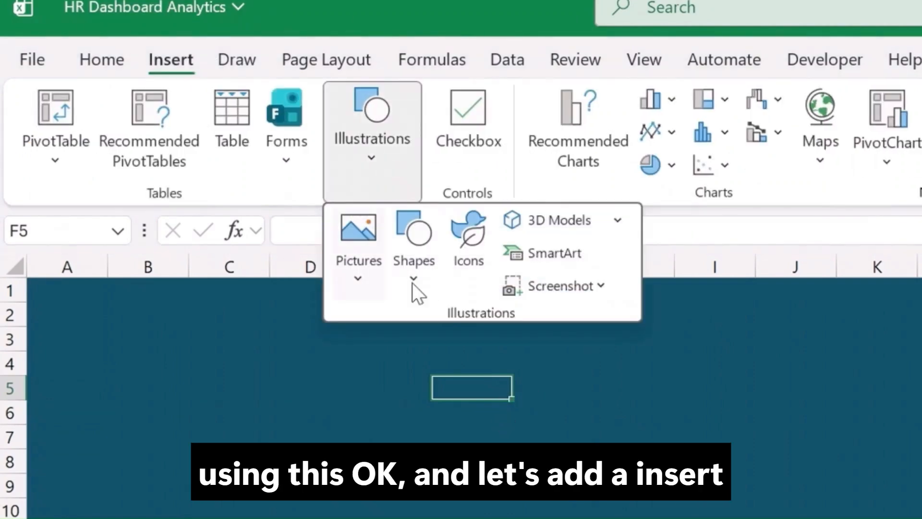
click(413, 283)
click(511, 356)
mouse_move(61, 289)
mouse_down()
mouse_move(181, 385)
mouse_move(838, 412)
mouse_move(920, 381)
mouse_up()
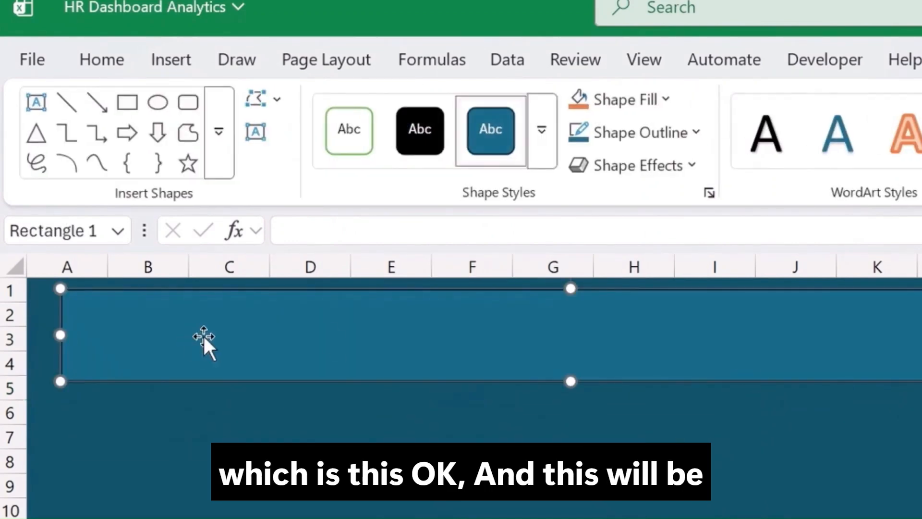
Enter the title "HR ANALYTICS VVW MEDIA DASHBOARD" in the rectangle banner.
click(469, 330)
text(HAR)
key(BackSpace)
key(BackSpace)
text(R ANALYTICS)
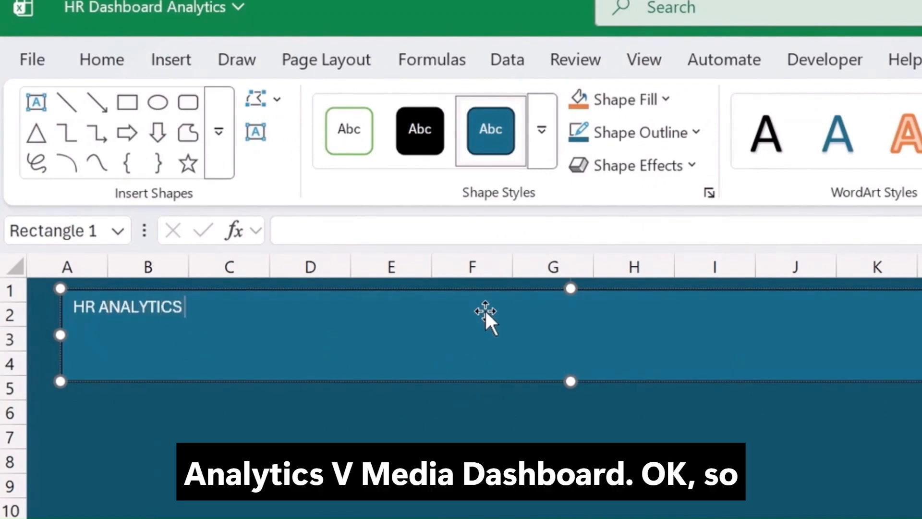
text( VVW MEDIA)
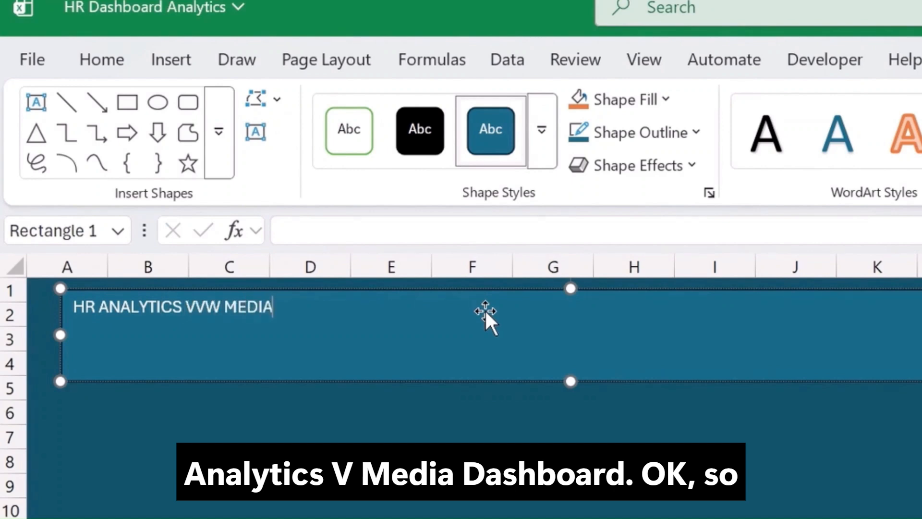
text( DASHBOARD)
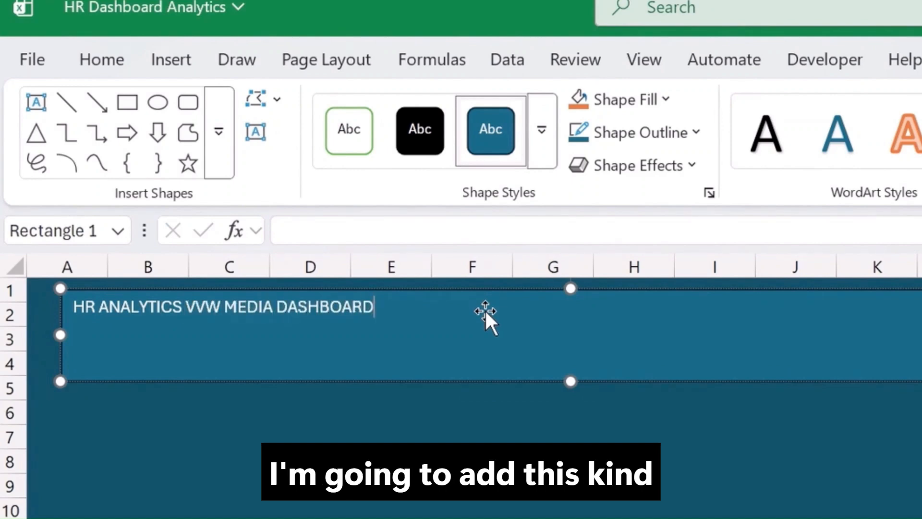
Increase the font size of the whole banner title to 36.
key(ctrl+a)
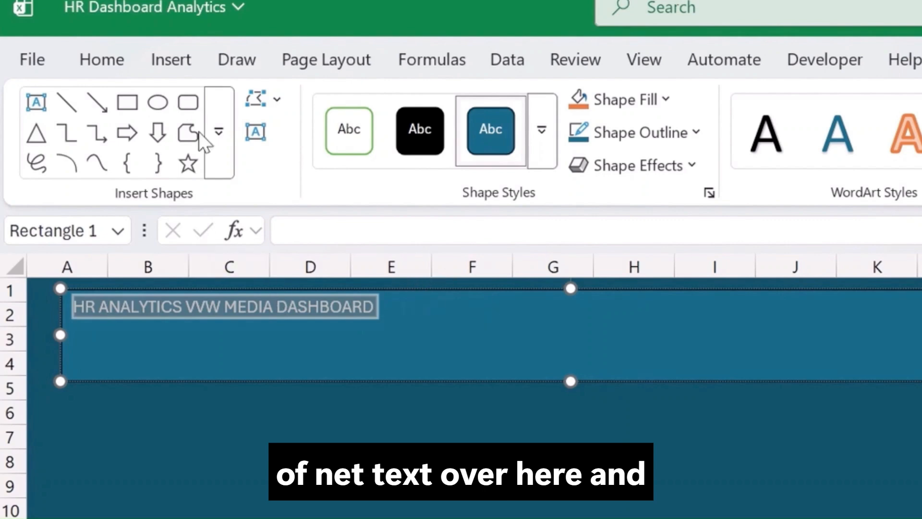
click(127, 60)
click(382, 108)
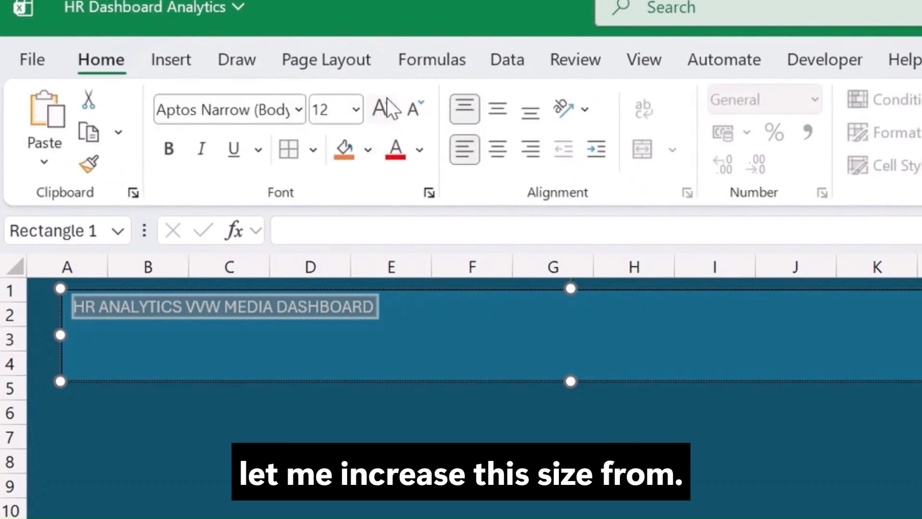
click(382, 108)
click(381, 108)
click(382, 108)
click(382, 108)
click(381, 108)
click(381, 108)
click(382, 108)
click(381, 108)
click(382, 108)
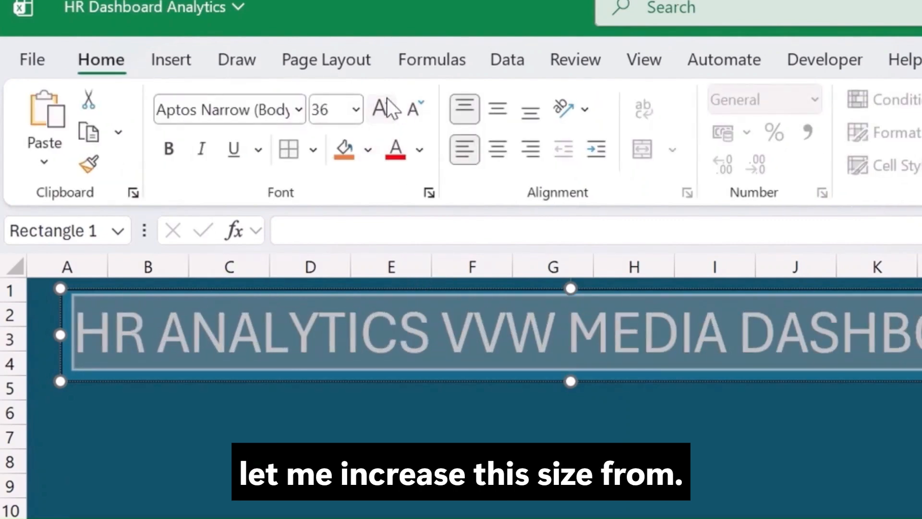
click(294, 426)
Make the words "VVW MEDIA" in the banner title bold and yellow.
click(445, 329)
drag(444, 330, 709, 317)
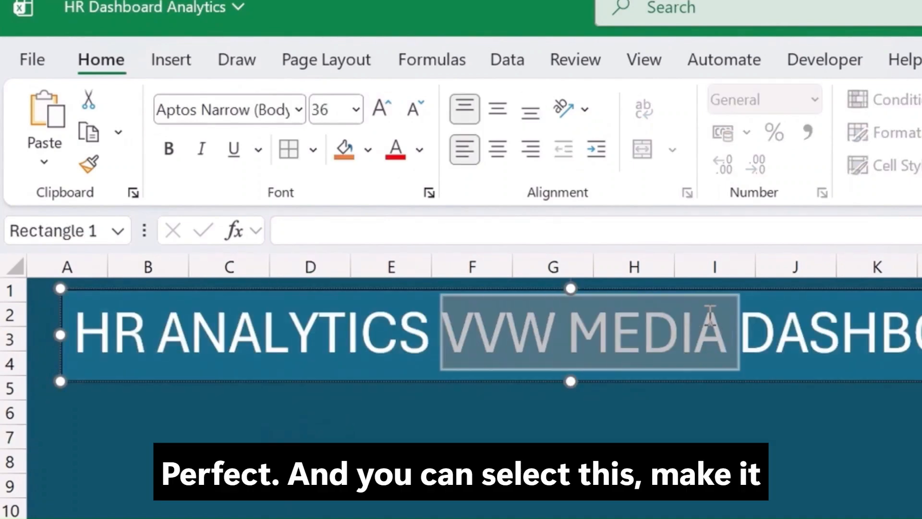
click(169, 148)
click(420, 150)
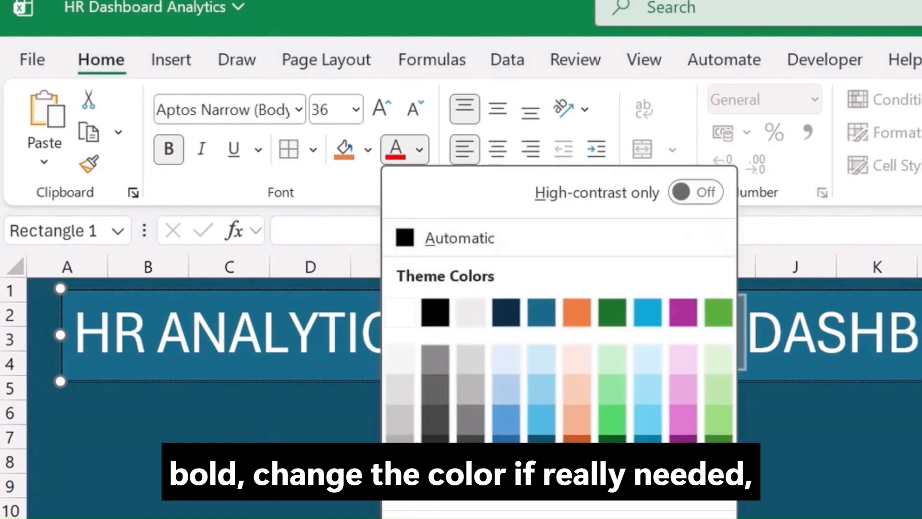
click(506, 518)
click(842, 498)
click(860, 361)
click(914, 380)
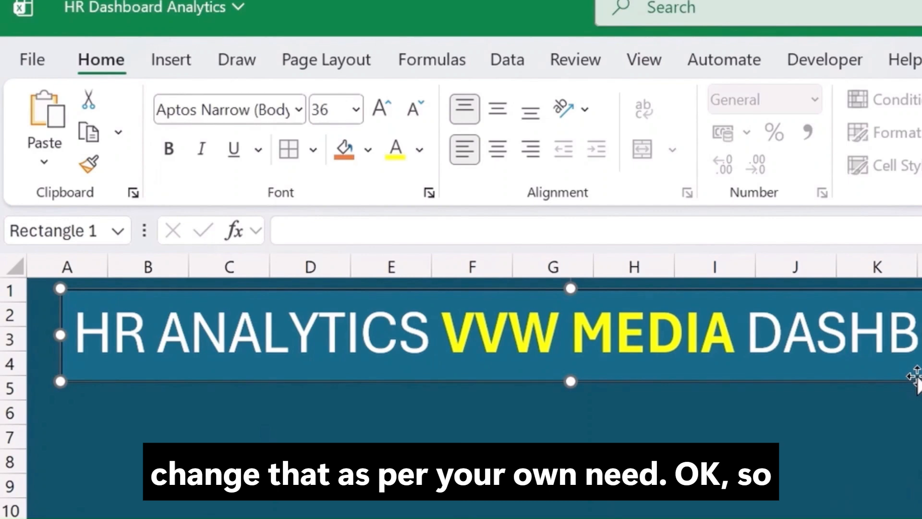
Reduce the banner title's font size to 24 and shorten the banner so that it ends in row 3.
mouse_move(921, 373)
mouse_down()
mouse_move(921, 381)
mouse_move(921, 371)
mouse_up()
click(416, 117)
click(415, 117)
click(415, 117)
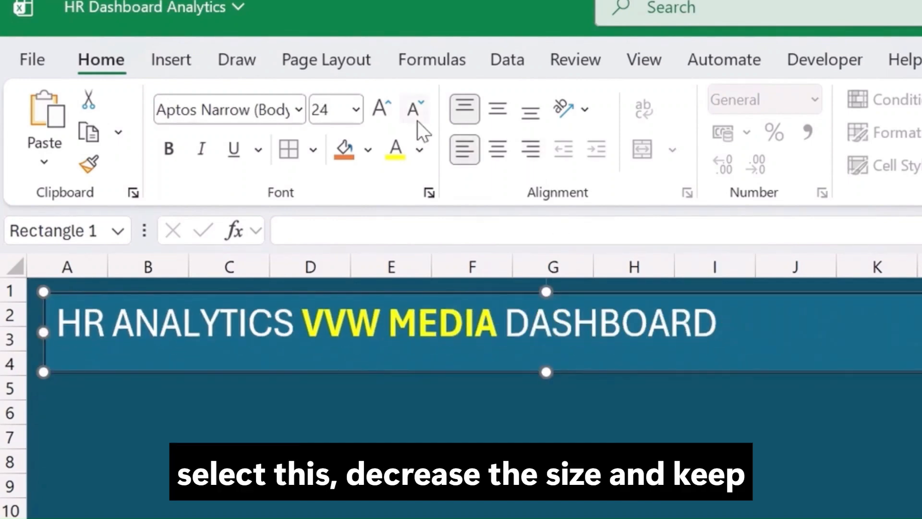
drag(547, 372, 550, 349)
click(888, 386)
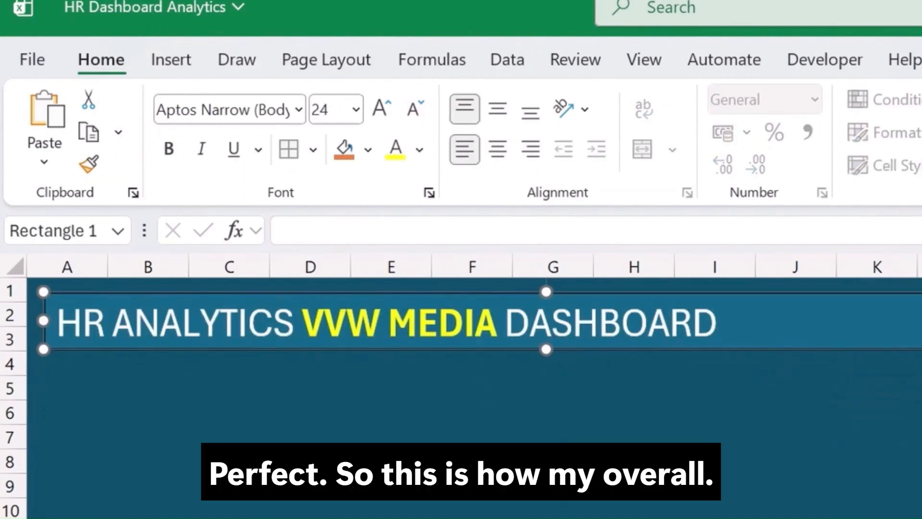
click(921, 437)
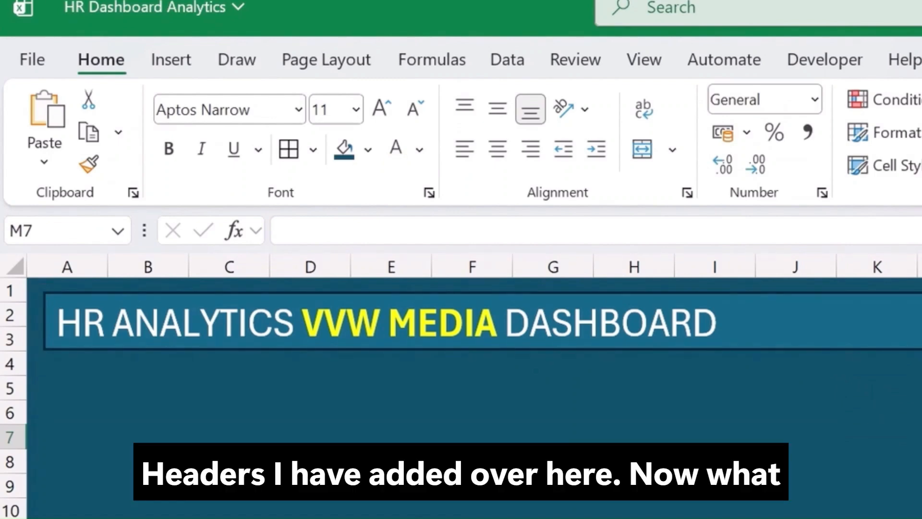
Narrow the title banner to fit its text, so that it ends in column I.
click(797, 321)
drag(854, 321, 750, 320)
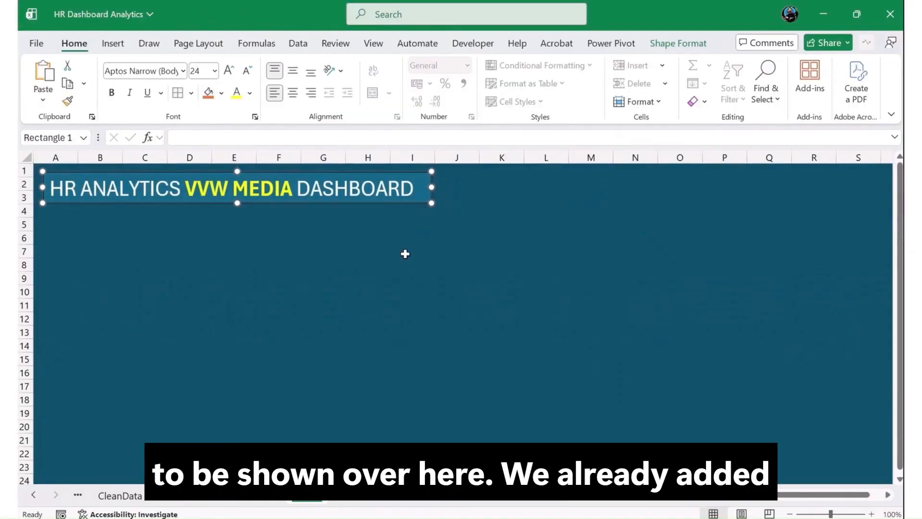
click(406, 254)
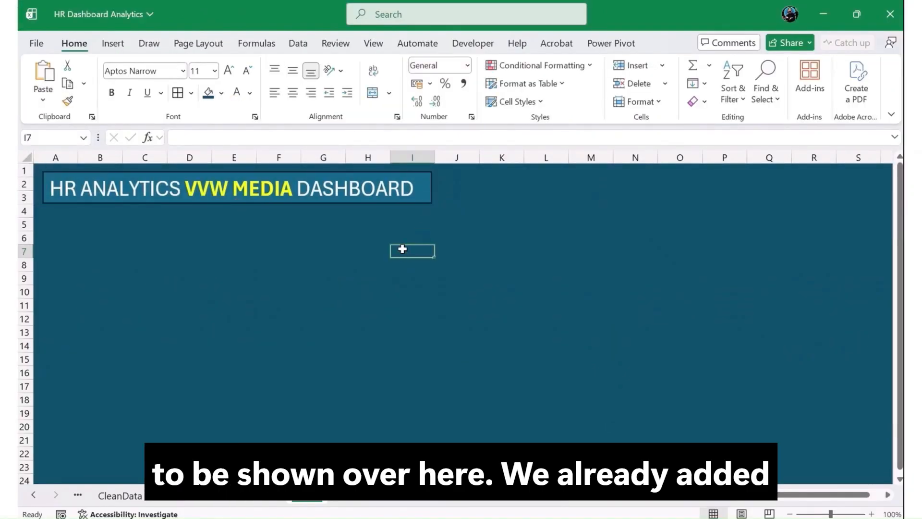
click(185, 495)
click(261, 495)
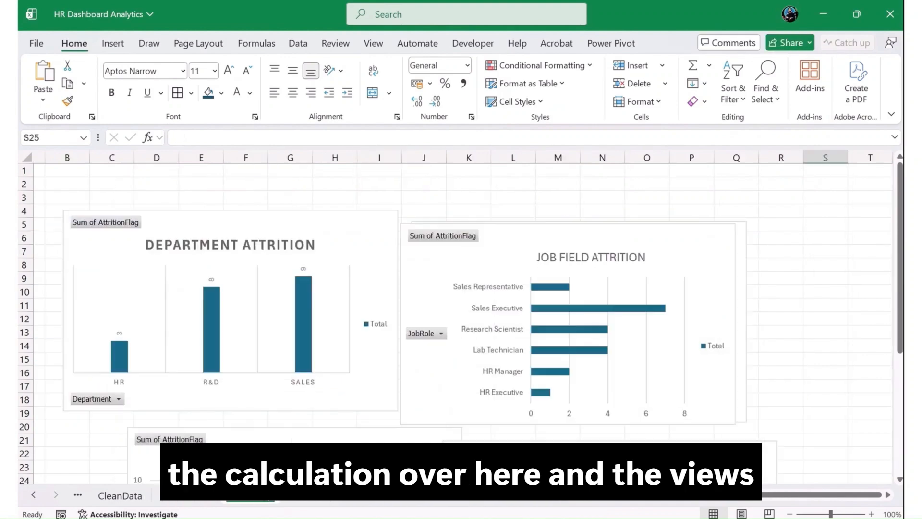
click(317, 499)
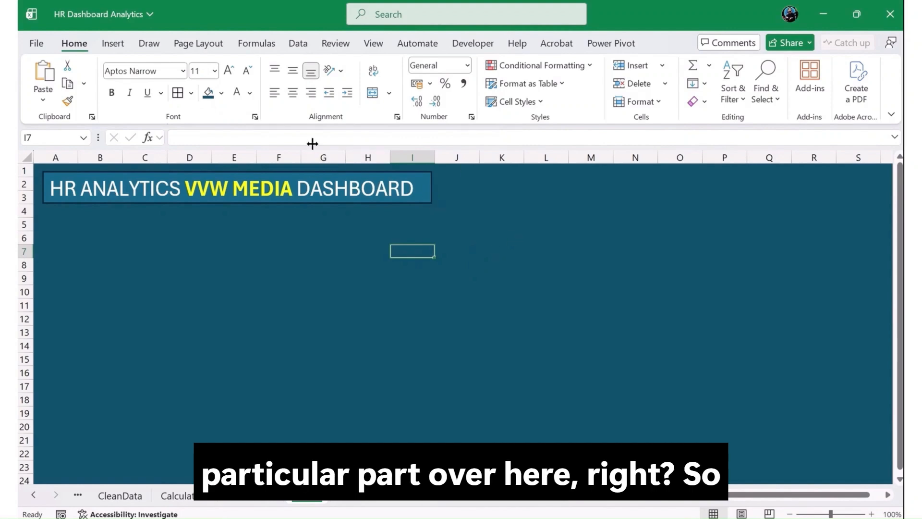
Draw a second rectangle about 12.97 cm wide and 1.15 cm high across columns J to Q, level with the title banner.
click(113, 44)
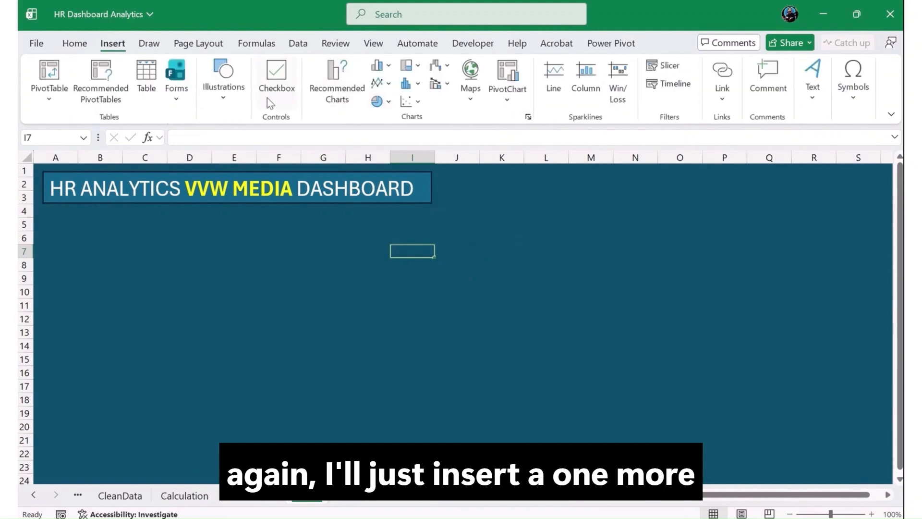
click(220, 99)
click(247, 146)
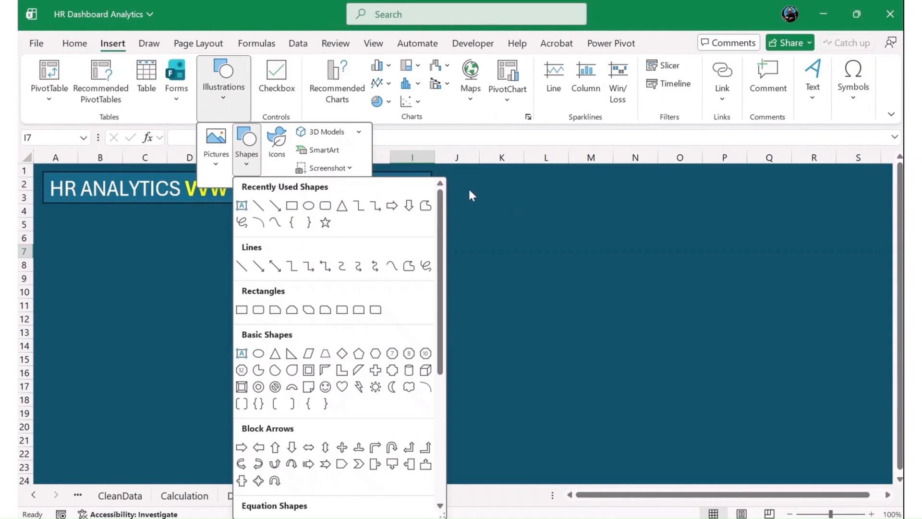
click(306, 207)
drag(451, 175, 790, 203)
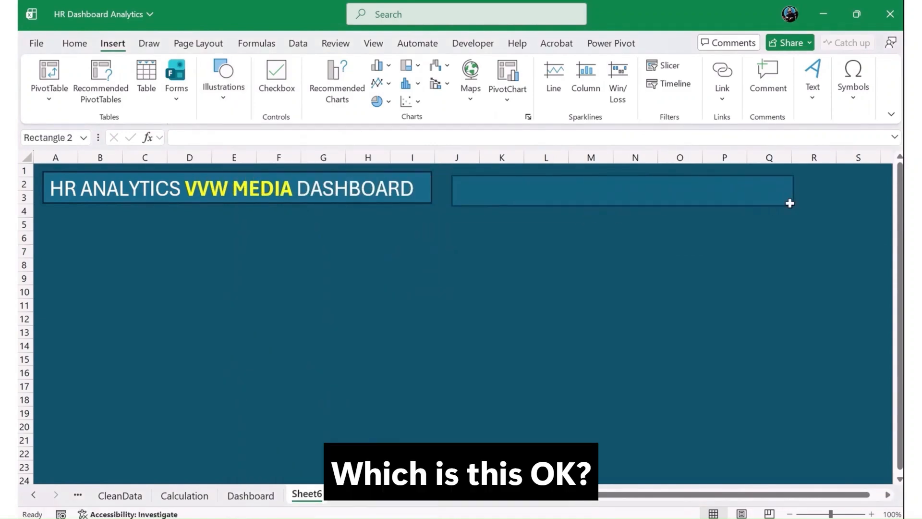
drag(729, 189, 718, 186)
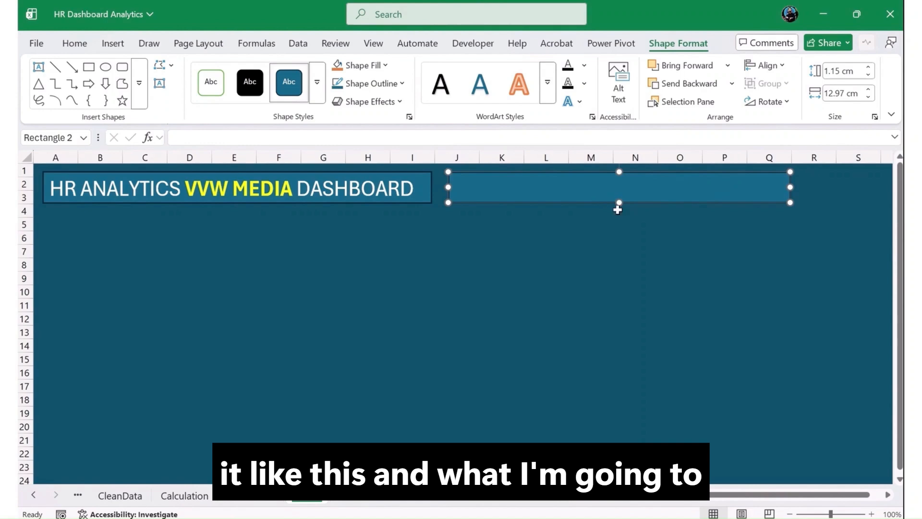
Try a thumbs-up emoji in cell L8 as a logo, found by searching for "Like", and delete it again.
click(546, 264)
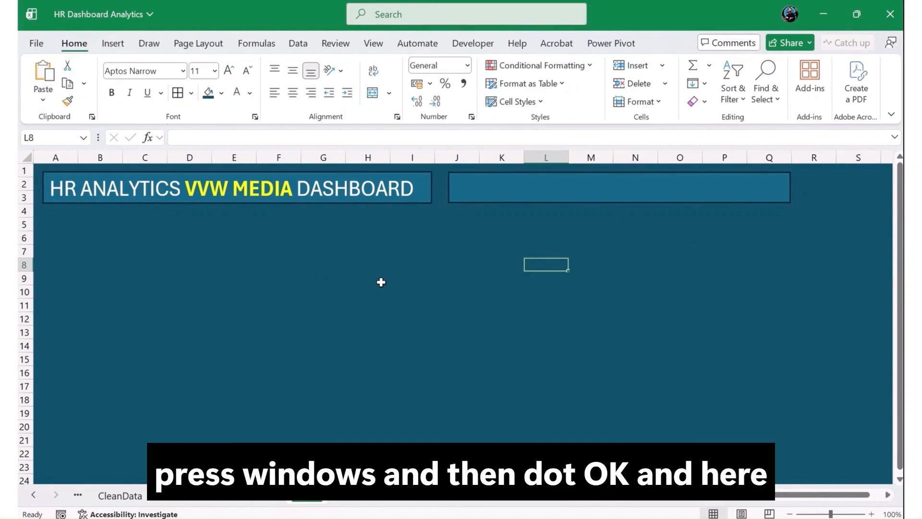
key(super+period)
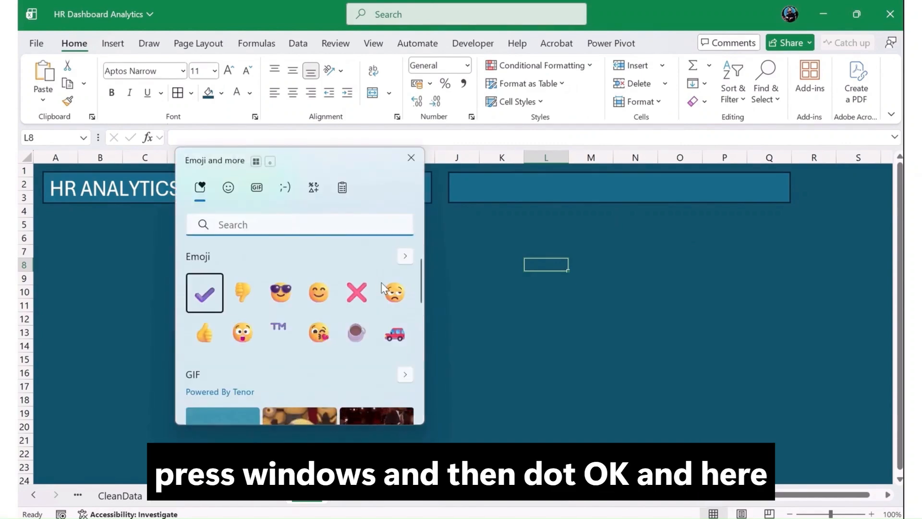
text(Like)
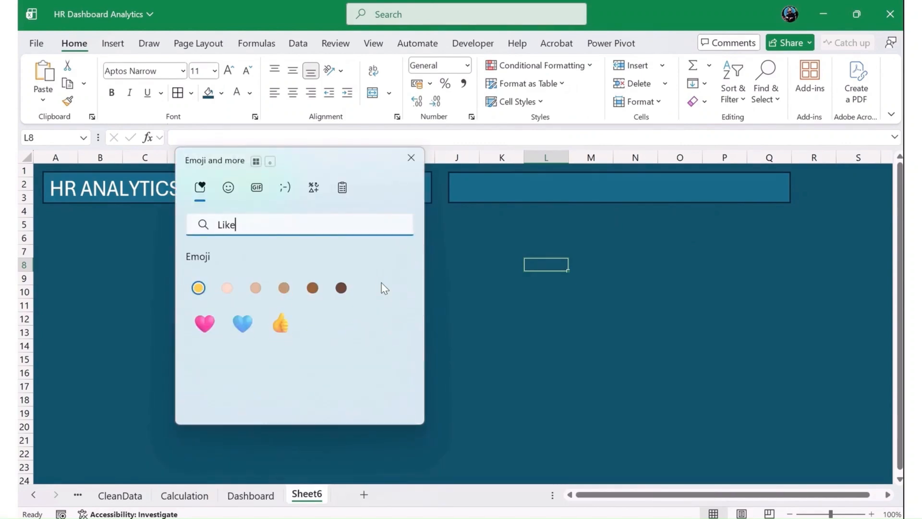
click(282, 327)
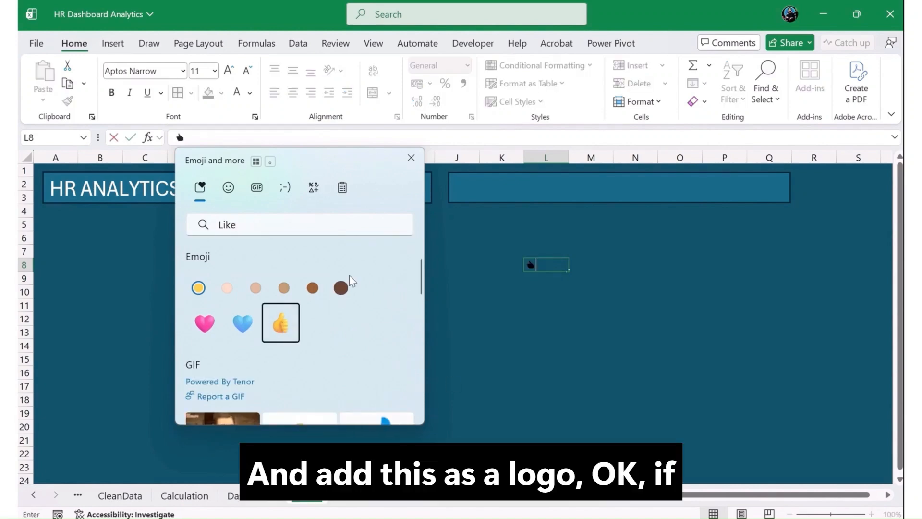
click(411, 157)
drag(533, 265, 517, 262)
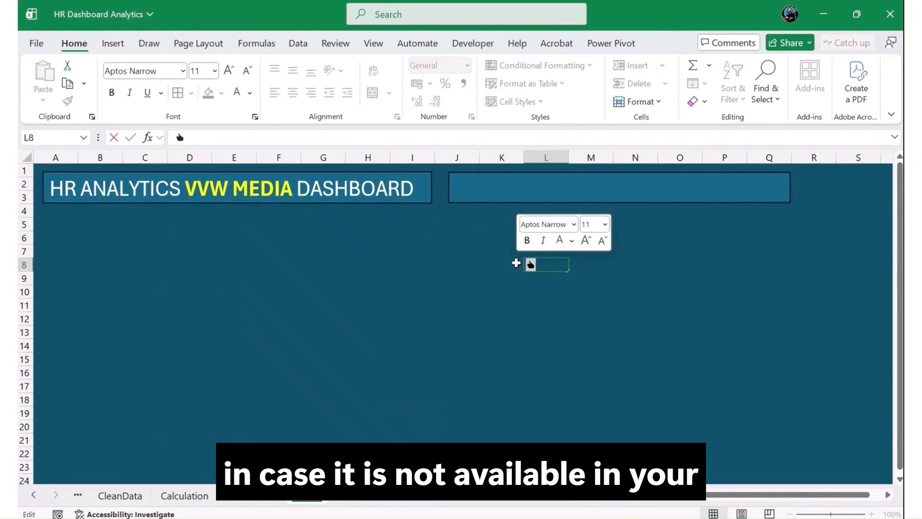
click(526, 320)
click(532, 266)
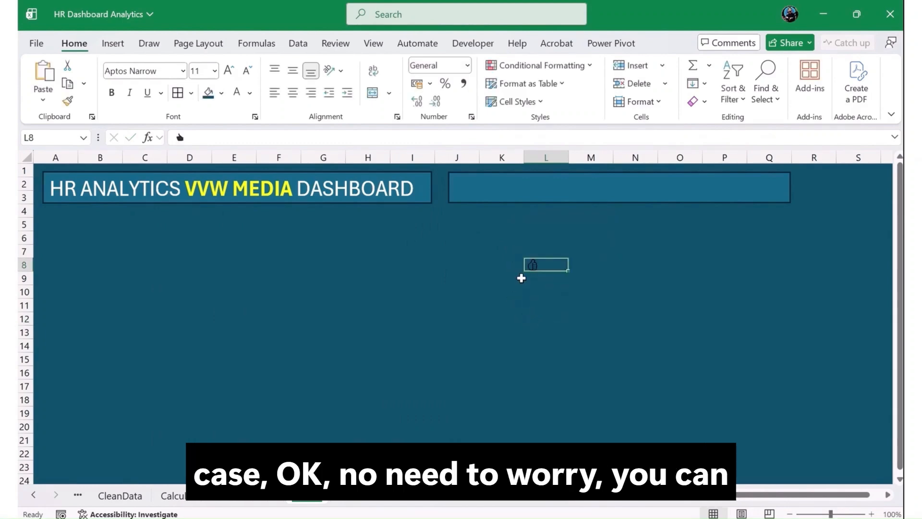
key(Delete)
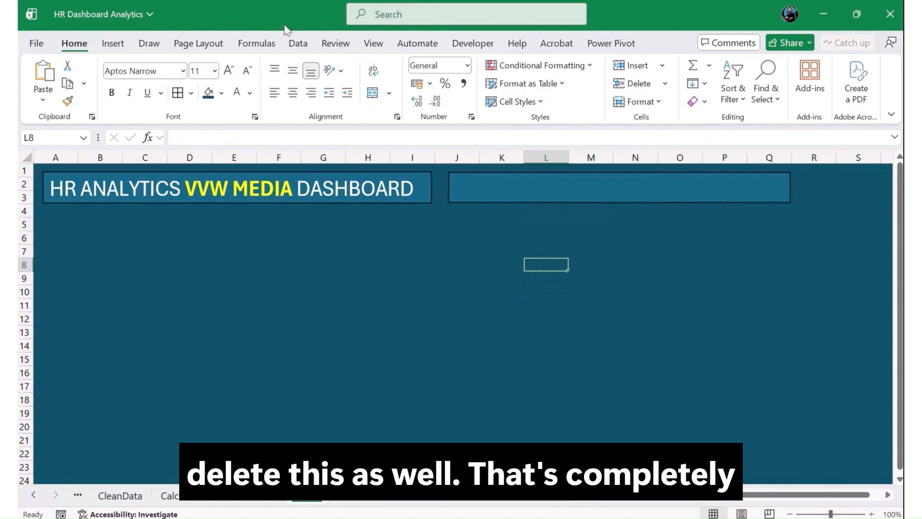
Search the stock icons for "hand" and insert both the filled and the outlined thumbs-up icons.
click(111, 44)
click(225, 101)
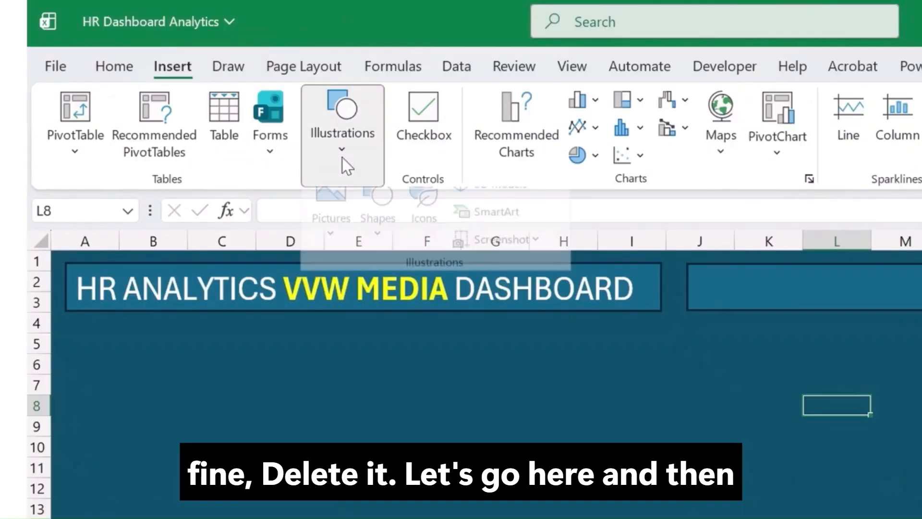
click(423, 219)
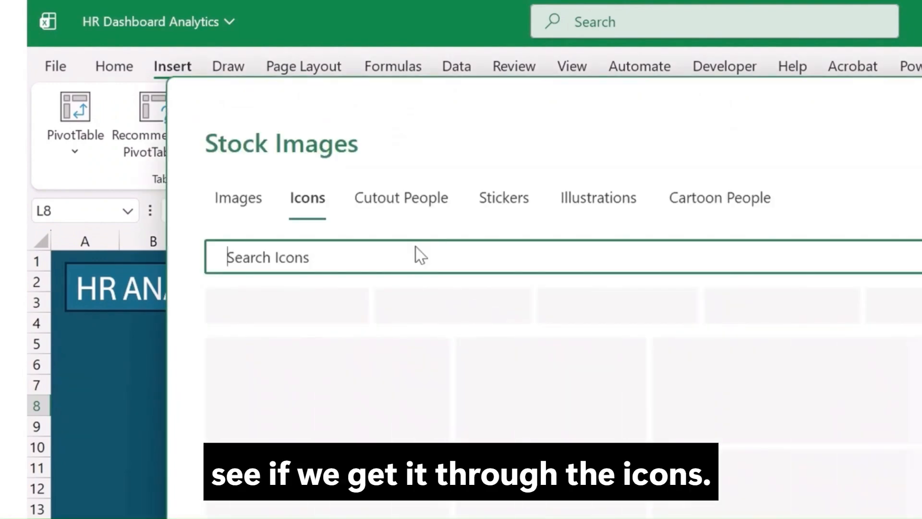
text(thum)
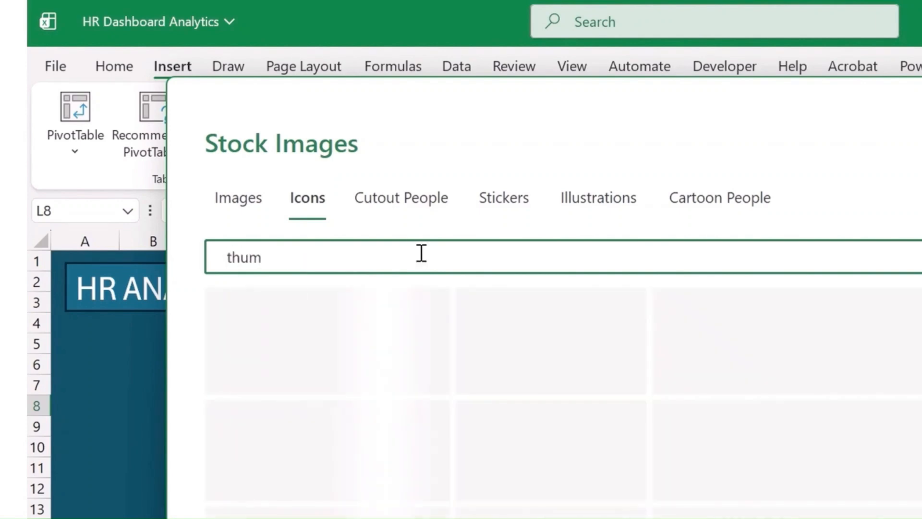
key(BackSpace)
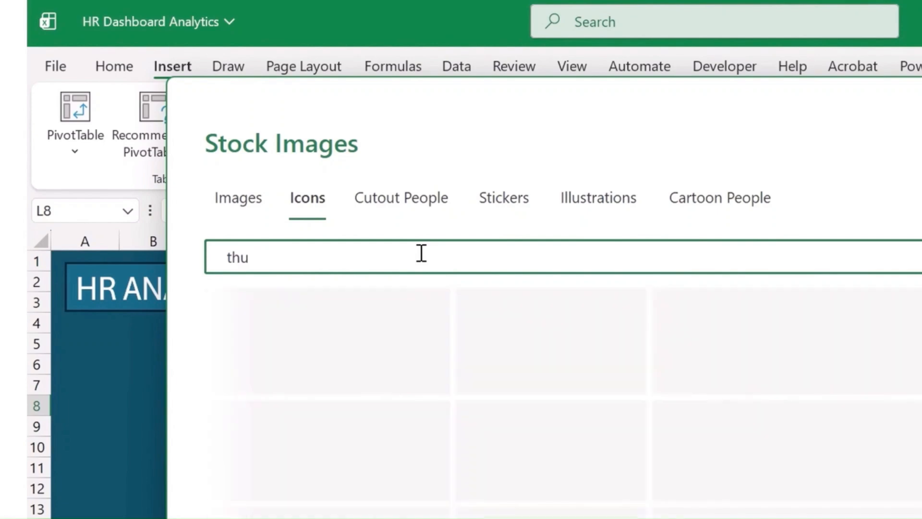
double_click(421, 253)
text(hand)
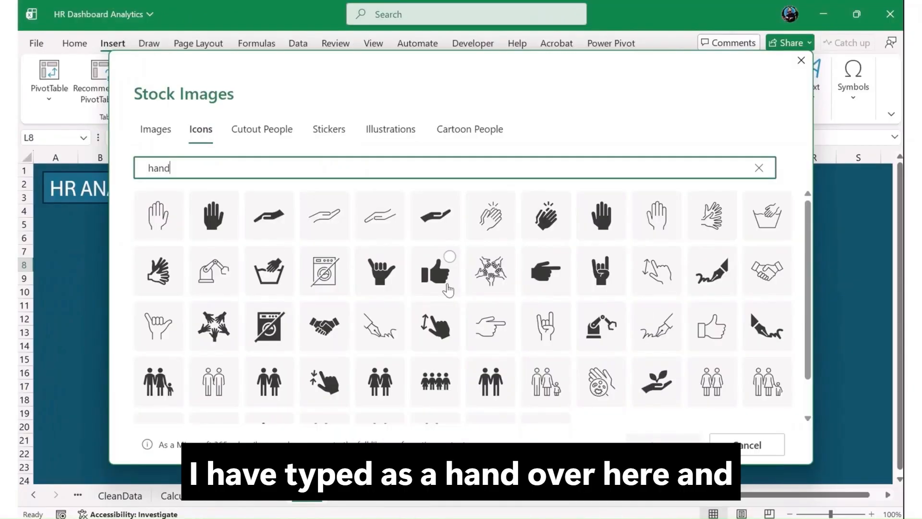
click(447, 288)
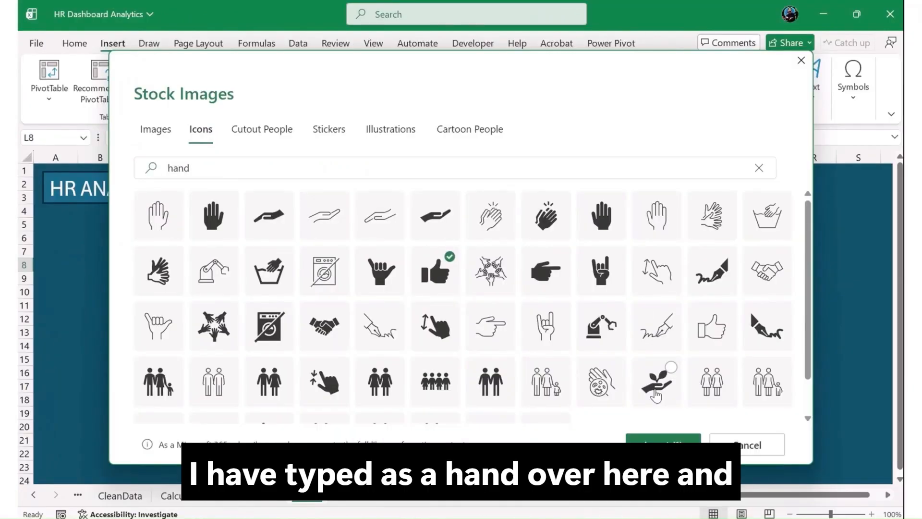
click(719, 342)
click(638, 437)
Move the filled thumbs-up icon to the start of the second rectangle and shrink it to about 1.29 cm square.
click(444, 330)
click(547, 306)
drag(550, 305, 482, 209)
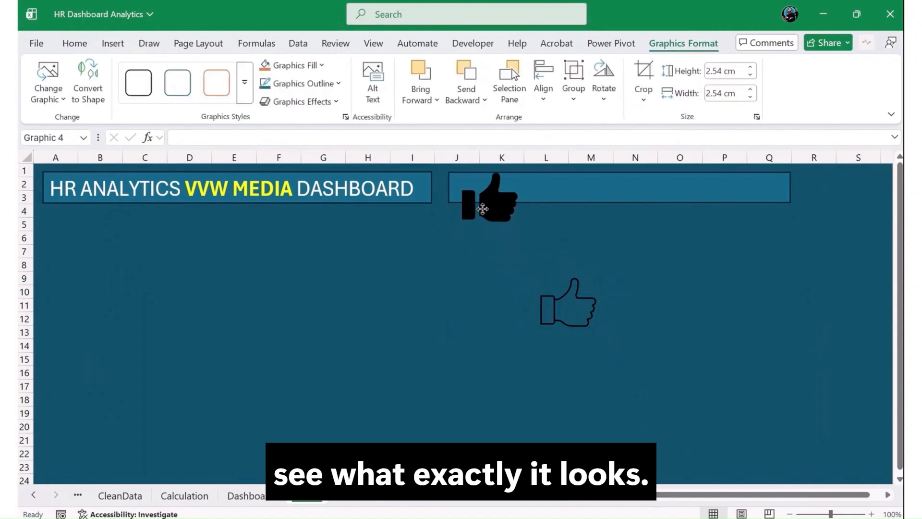
drag(529, 233, 495, 200)
drag(476, 185, 476, 187)
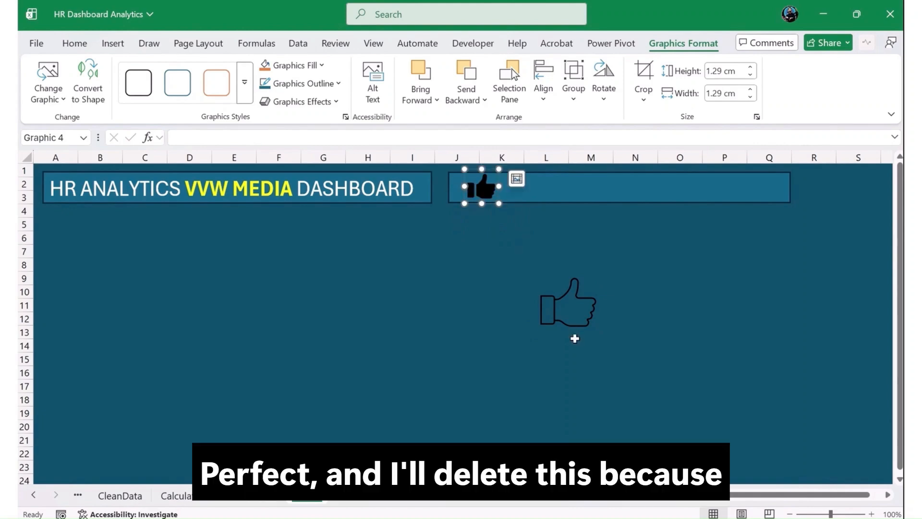
Delete the outlined thumbs-up icon, then fill the remaining thumbs-up white and resize it to about 1.22 cm square.
click(574, 324)
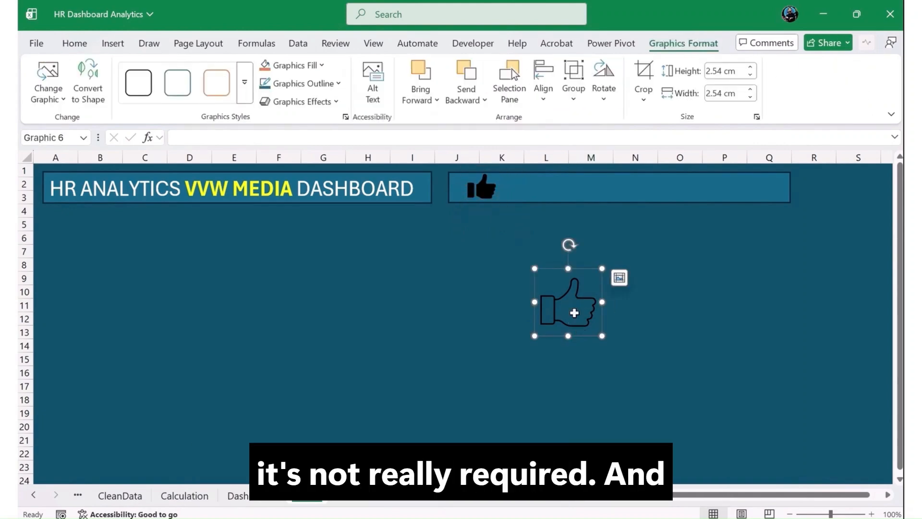
key(Delete)
click(499, 199)
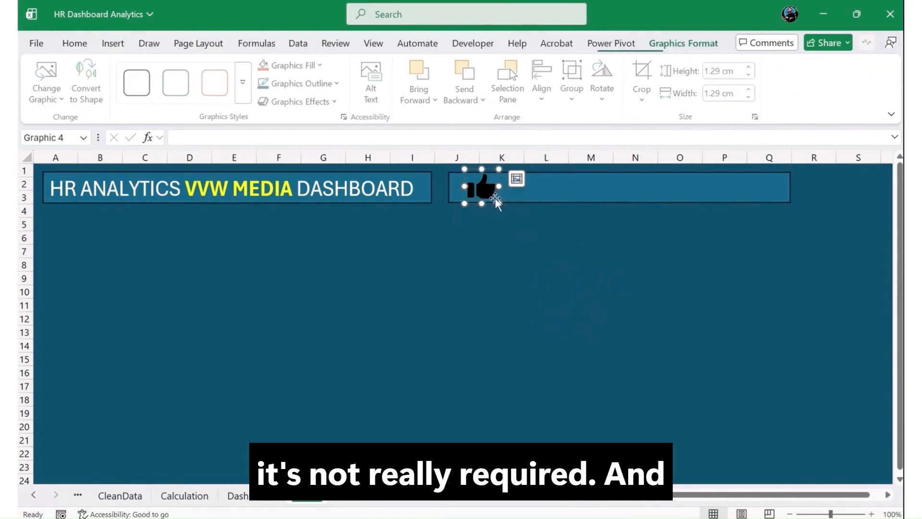
click(288, 65)
click(267, 155)
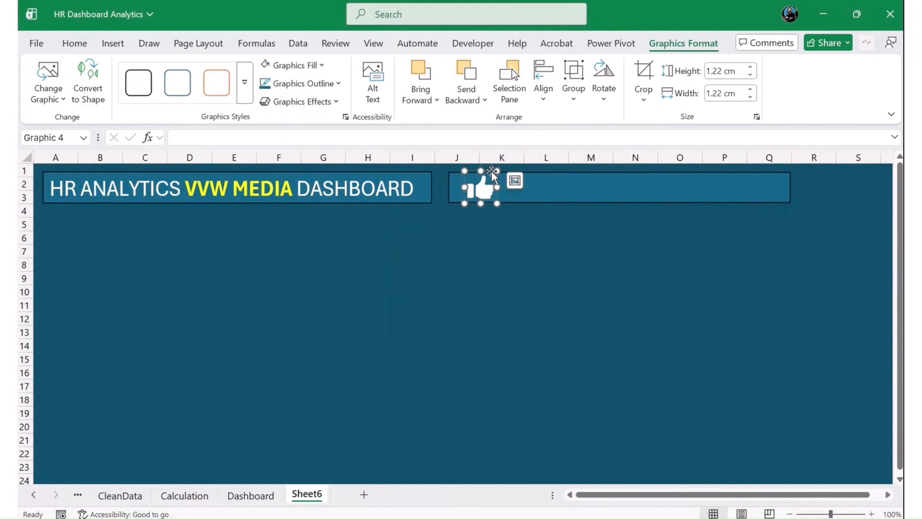
click(477, 239)
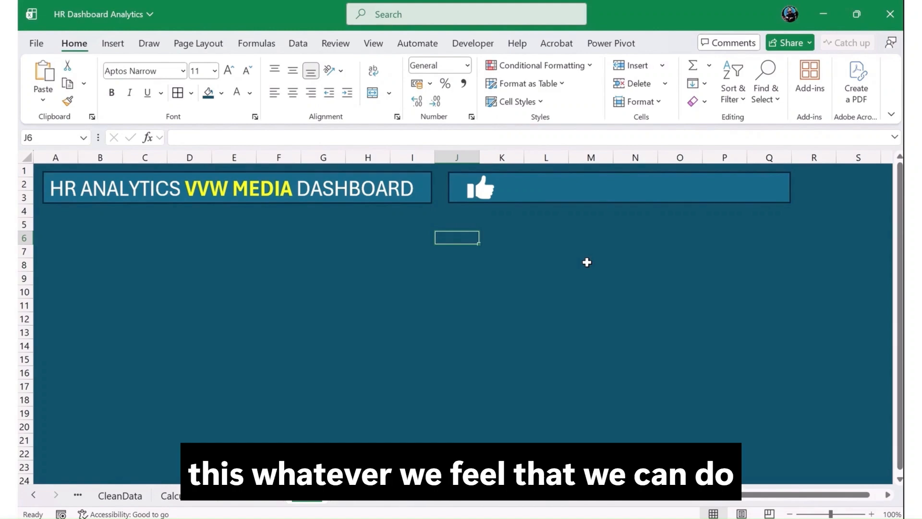
Insert a text box around cell I12 reading "Job Satisfaction".
click(112, 44)
click(808, 94)
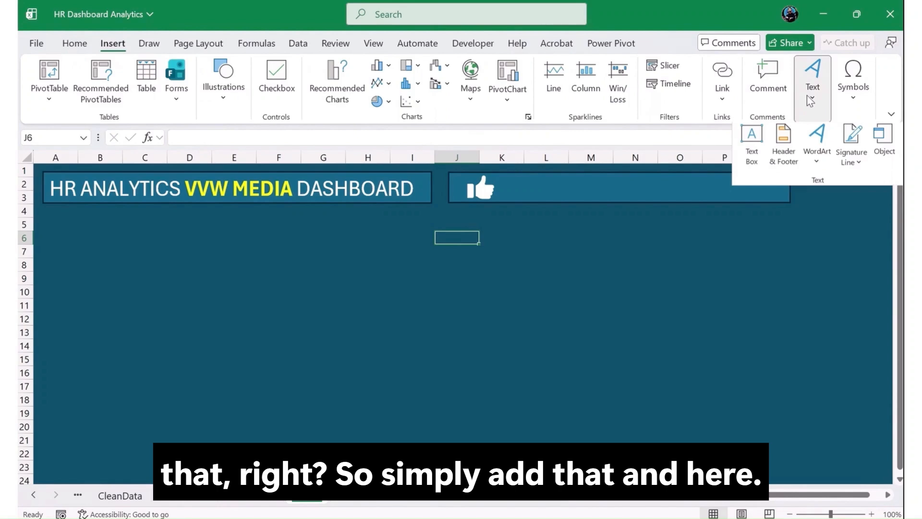
click(751, 163)
click(404, 318)
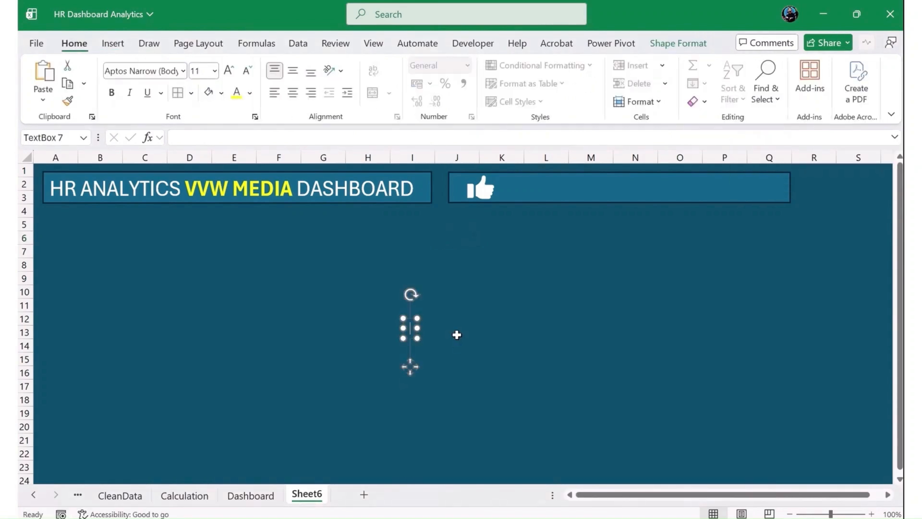
text(Job)
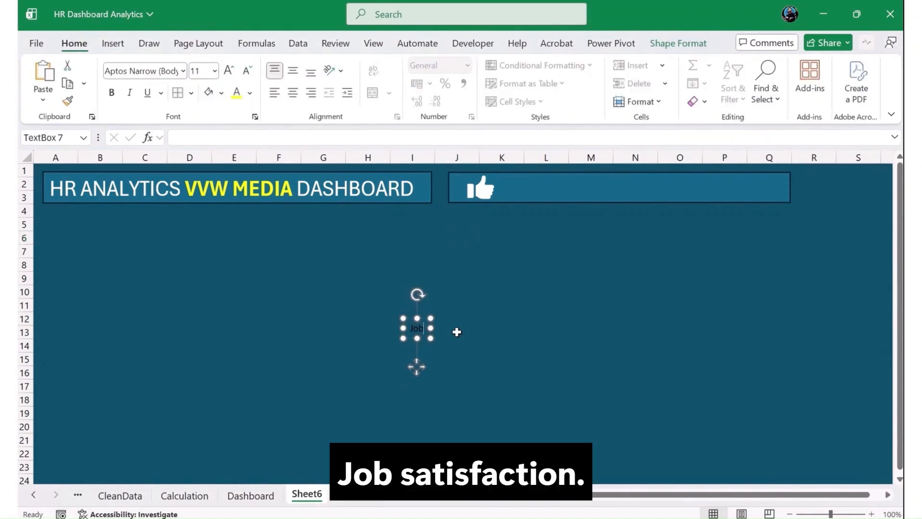
text( Satisf)
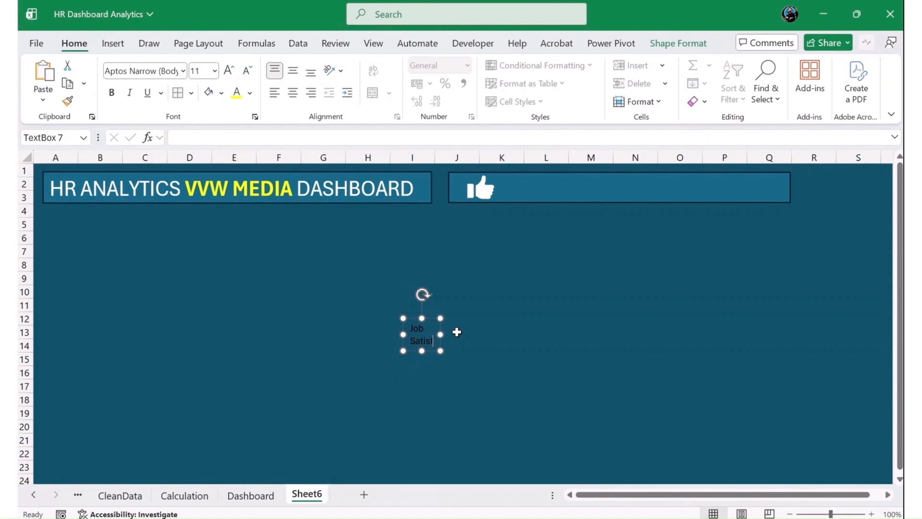
text(action)
Add "Rating" on a new line of the text box, in mixed case like the words above it.
key(Return)
text(RATIN)
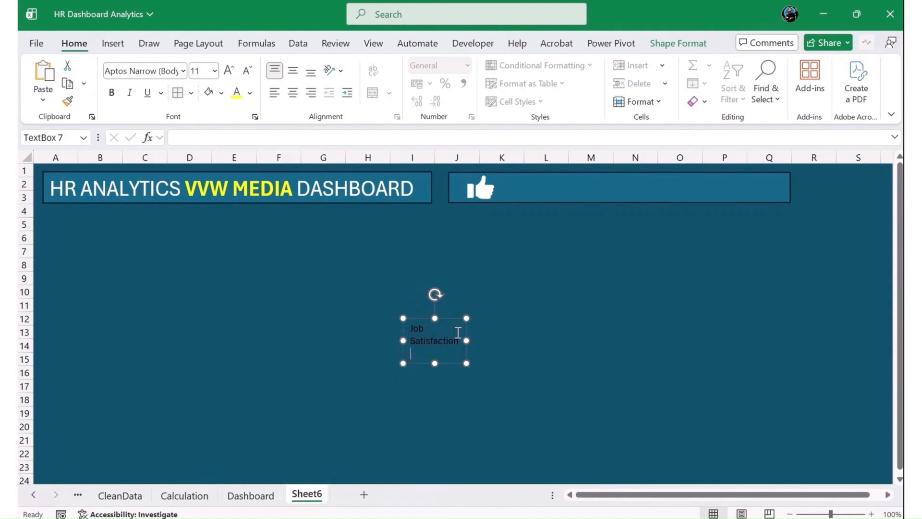
text(G)
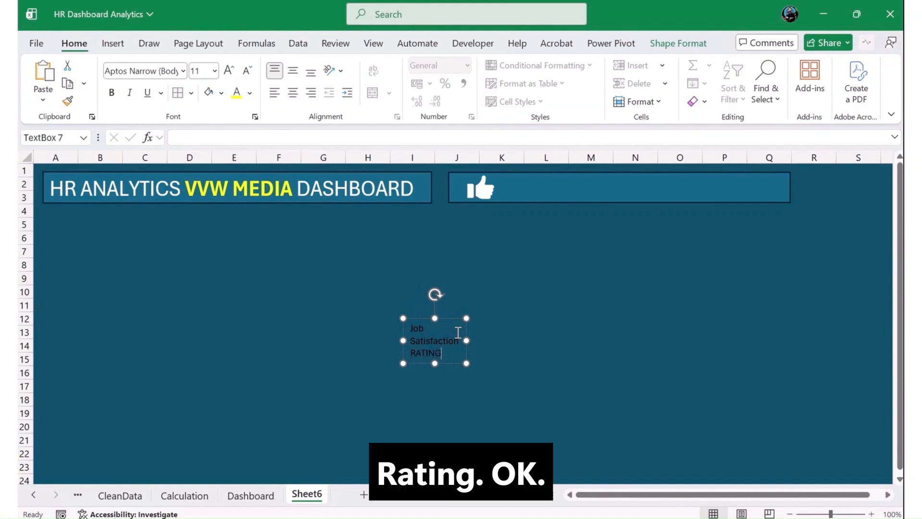
key(BackSpace)
key(BackSpace)
key(BackSpace)
key(BackSpace)
key(BackSpace)
key(BackSpace)
text(Rrating)
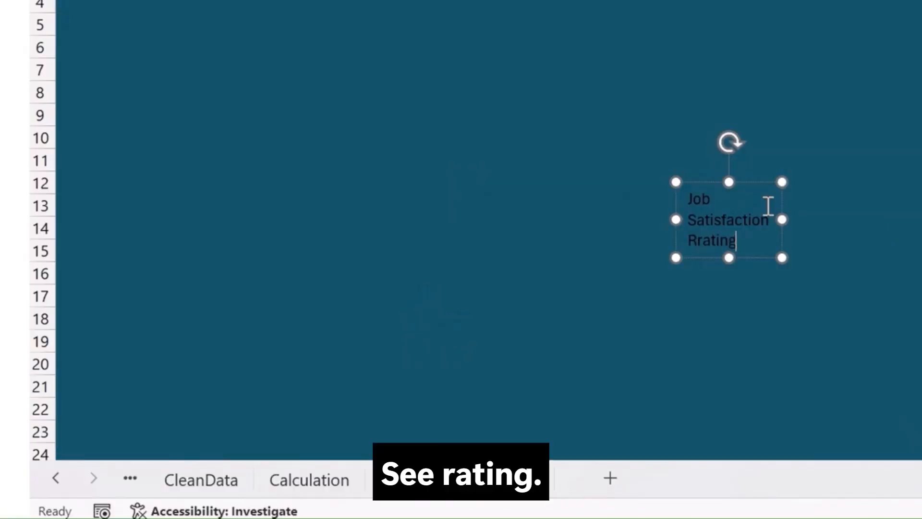
key(BackSpace)
key(BackSpace)
key(BackSpace)
key(BackSpace)
key(BackSpace)
text(ati)
key(BackSpace)
key(BackSpace)
key(BackSpace)
text(Rating)
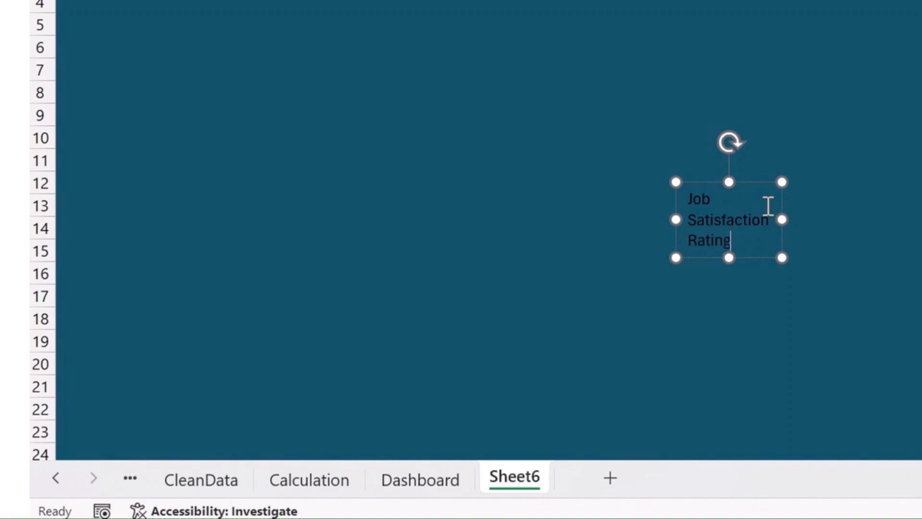
Bold the Job Satisfaction Rating text at size 9 and move its box beside the thumbs-up icon.
key(ctrl+a)
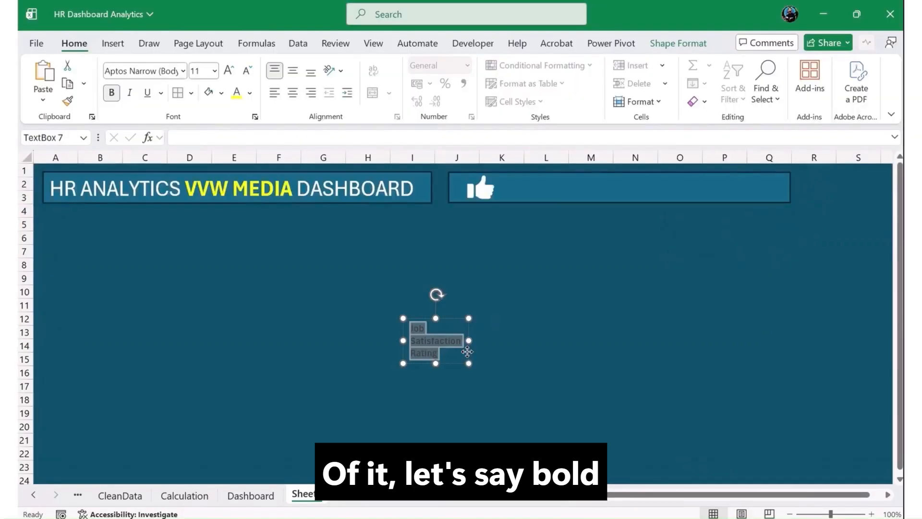
drag(799, 244, 921, 0)
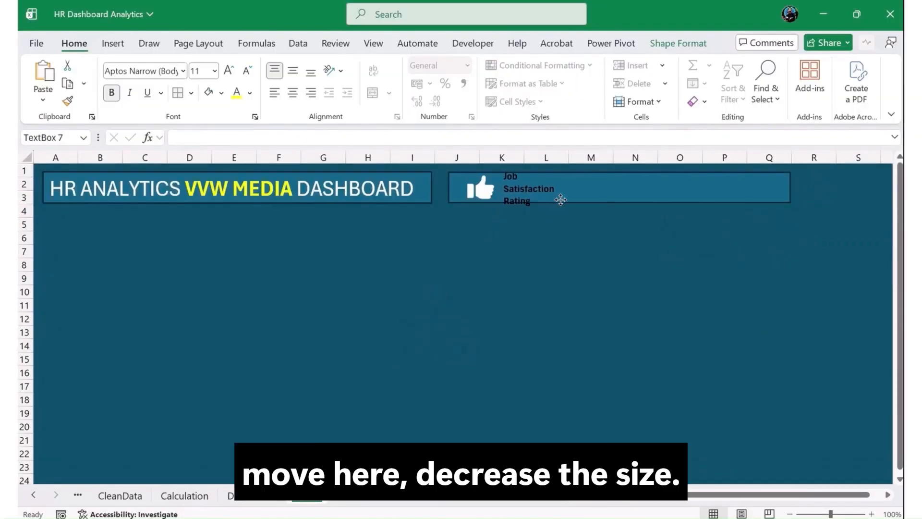
click(245, 72)
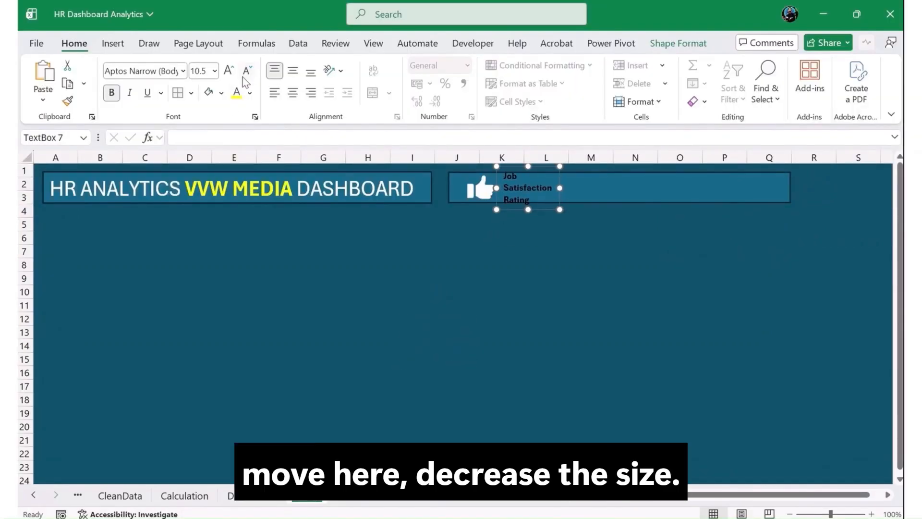
click(245, 72)
click(245, 72)
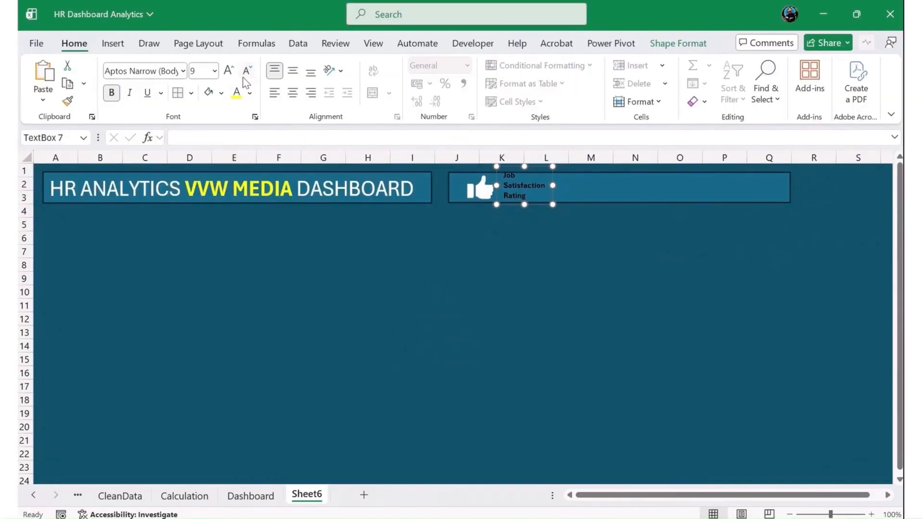
Centre the Job Satisfaction Rating text horizontally and vertically, and nudge its box slightly lower within the rectangle.
click(292, 92)
click(293, 71)
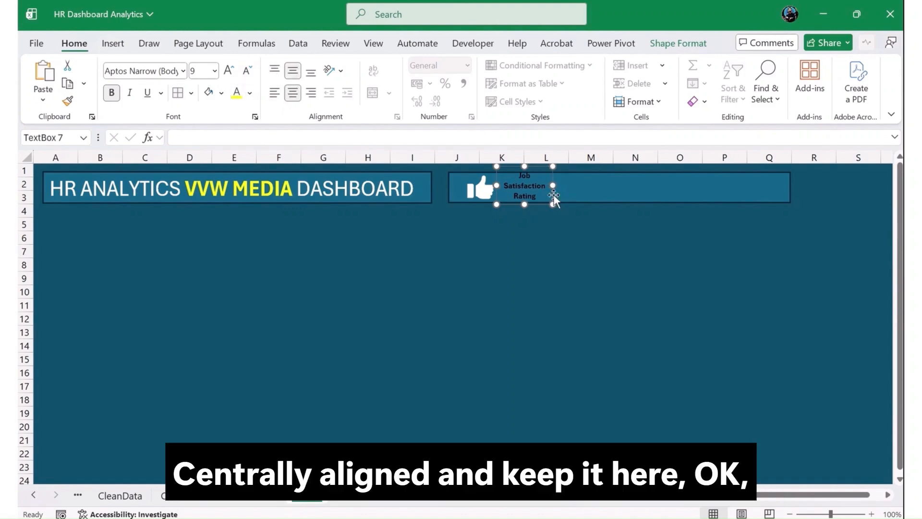
drag(554, 195, 552, 200)
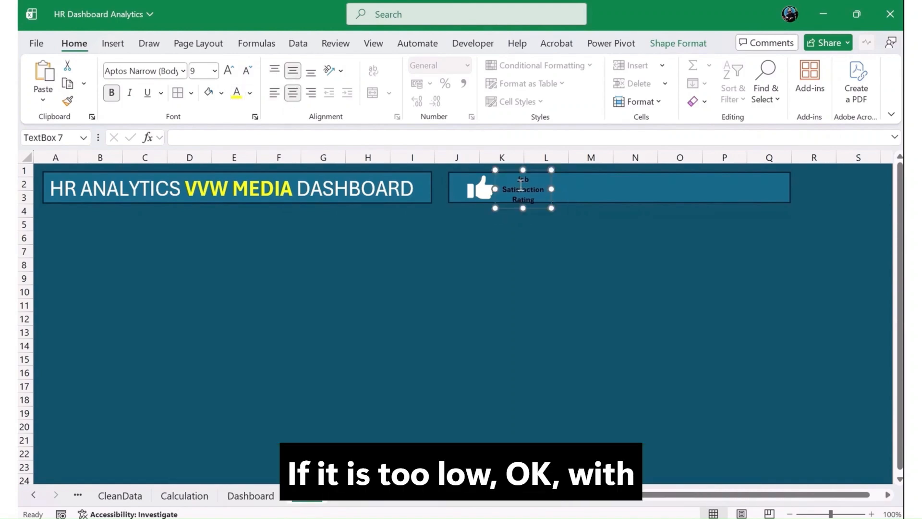
Extend the second rectangle down to row 5, enlarge the Job Satisfaction Rating text to size 16 and centre it in the added height.
click(600, 189)
drag(620, 203, 617, 225)
click(532, 201)
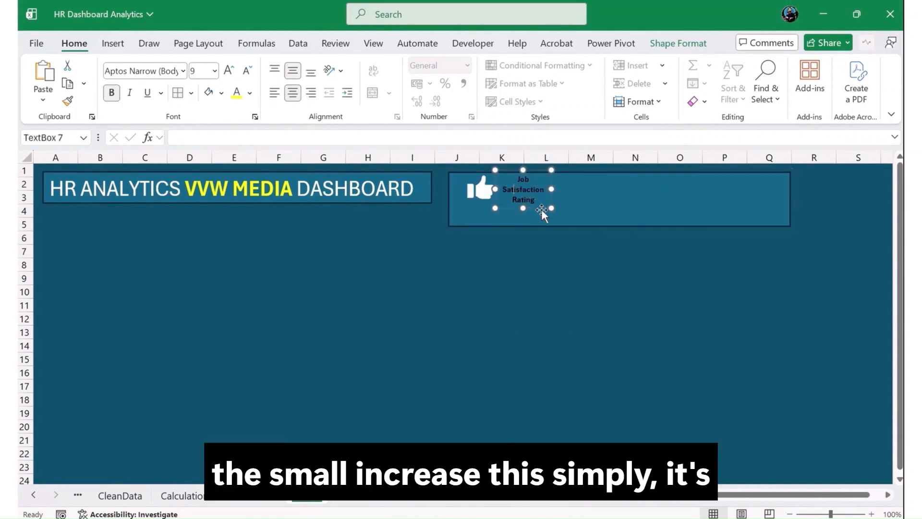
click(541, 209)
click(531, 206)
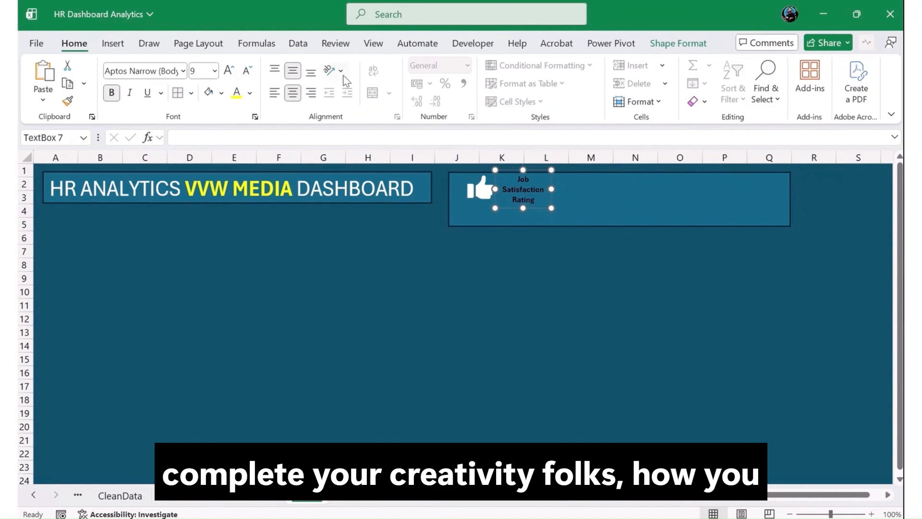
click(228, 72)
click(229, 72)
click(228, 72)
click(229, 72)
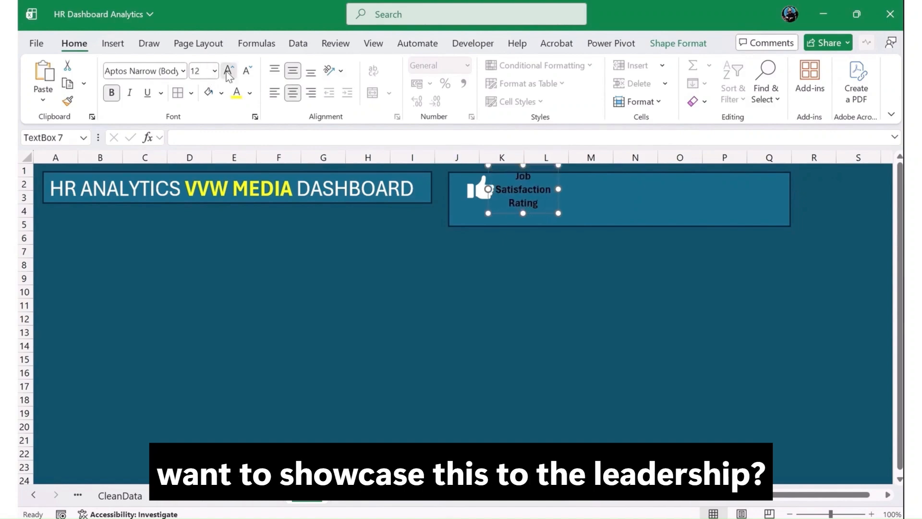
click(229, 72)
click(228, 72)
drag(566, 205, 580, 214)
Enlarge the thumbs-up icon and move it lower, towards the start of the second rectangle.
click(469, 192)
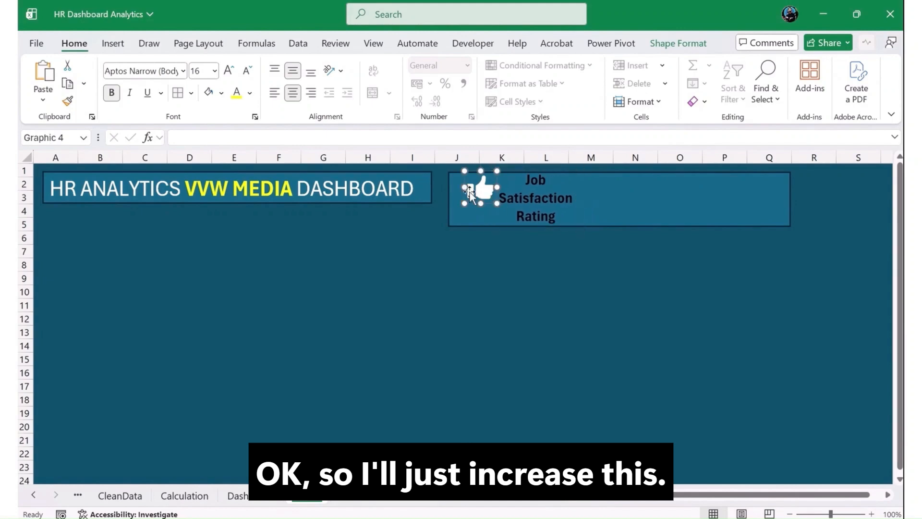
mouse_move(464, 204)
mouse_down()
mouse_move(455, 213)
mouse_move(476, 205)
mouse_up()
click(552, 201)
Extend the title banner down to row 6 to match the second rectangle, and make its title bold and centred.
click(332, 197)
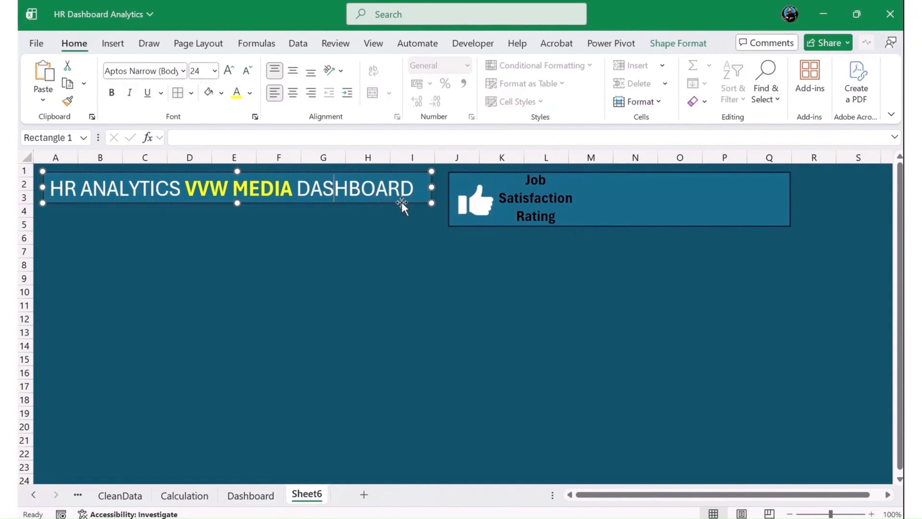
drag(238, 205, 238, 230)
click(311, 192)
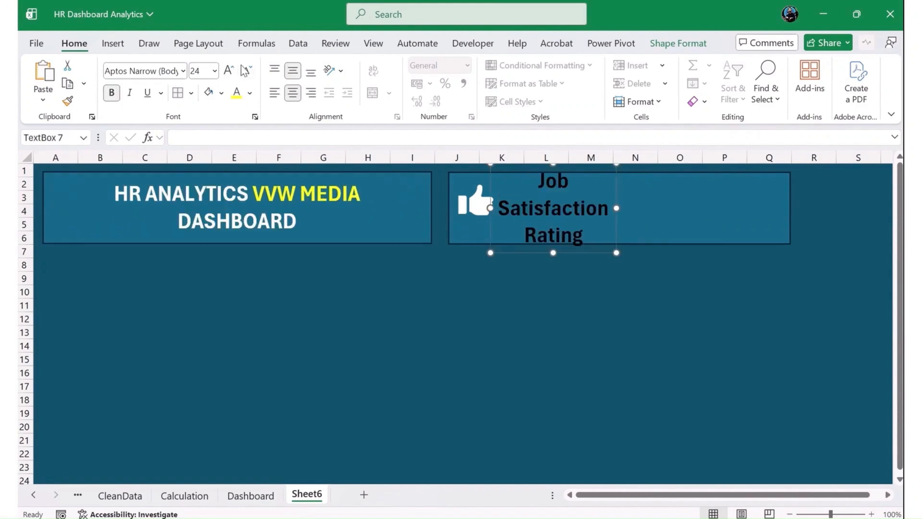
click(246, 71)
Enlarge and reposition the thumbs-up icon beside the rating label, and colour the label text white.
click(477, 203)
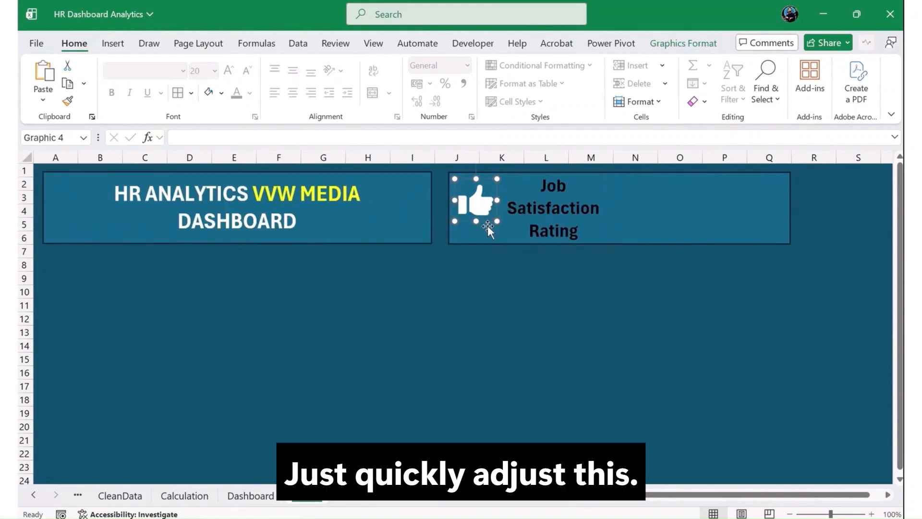
mouse_move(497, 221)
mouse_down()
mouse_move(515, 227)
mouse_move(489, 214)
mouse_up()
key(Escape)
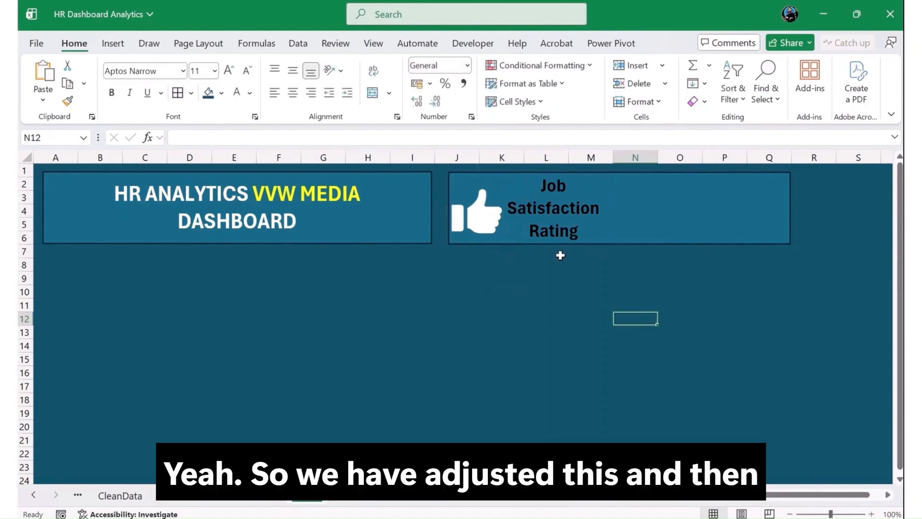
click(574, 228)
key(Escape)
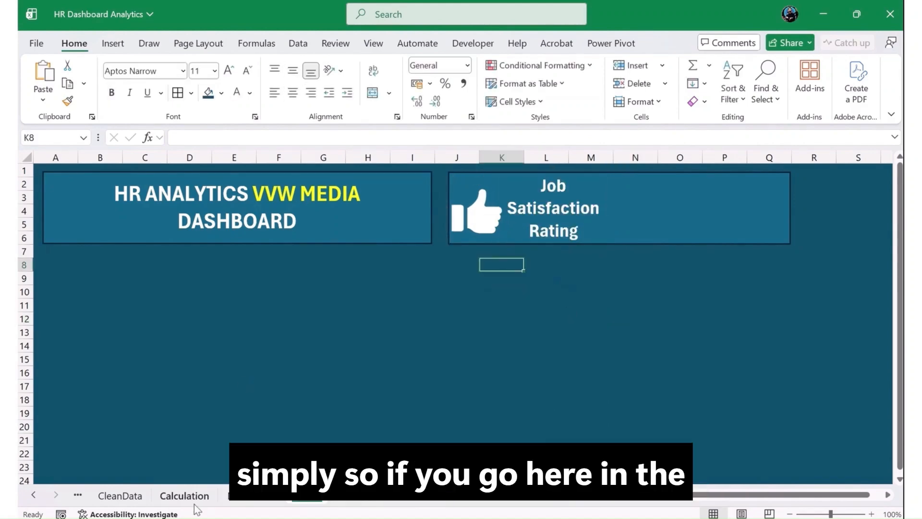
Check the average job satisfaction in cell L2 of the Calculation sheet, and return to Sheet6.
click(198, 497)
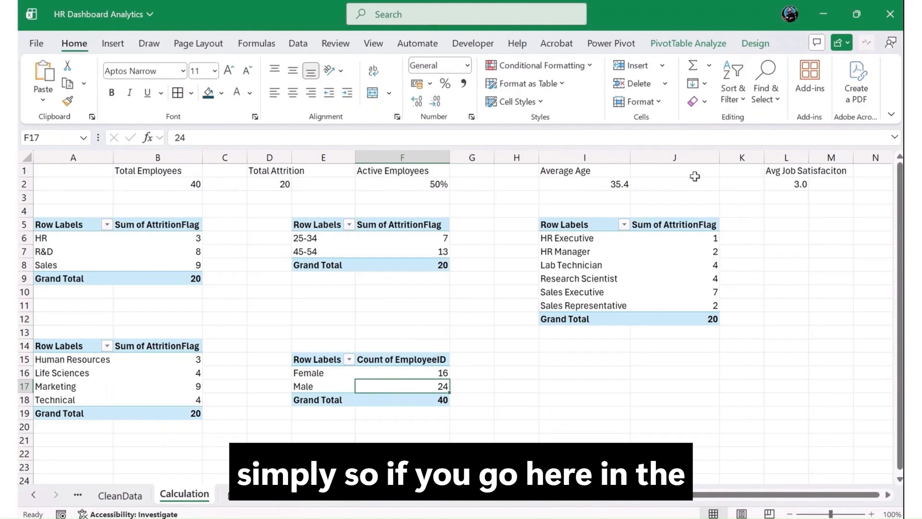
click(791, 184)
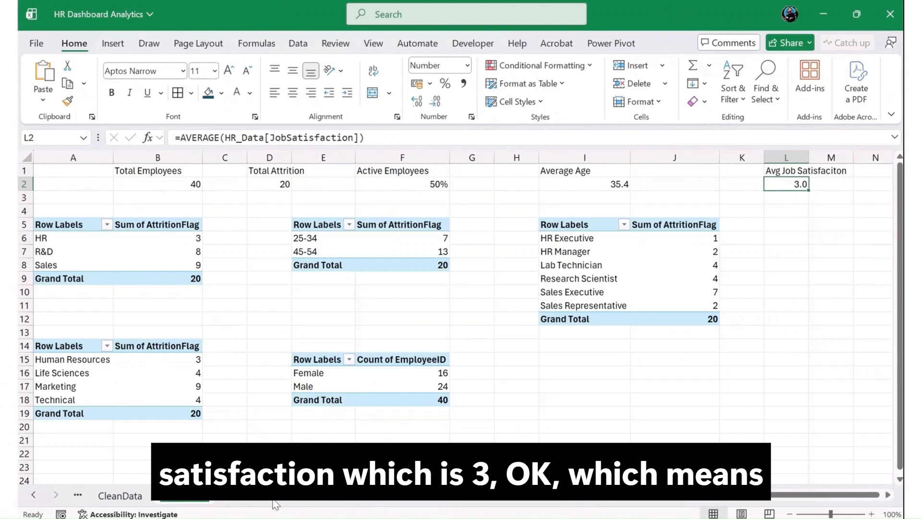
click(275, 504)
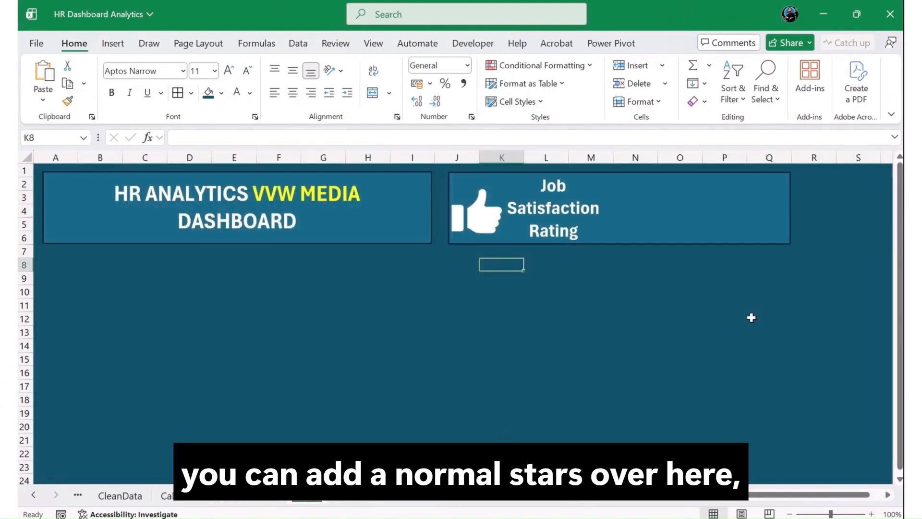
click(710, 345)
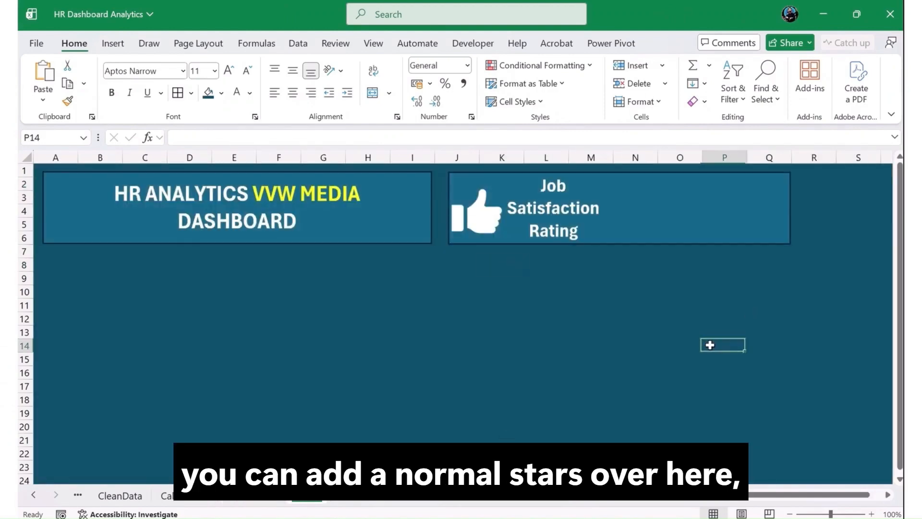
Draw a five-point star about 1.02 cm high and 1.11 cm wide in the second rectangle over column N.
click(112, 44)
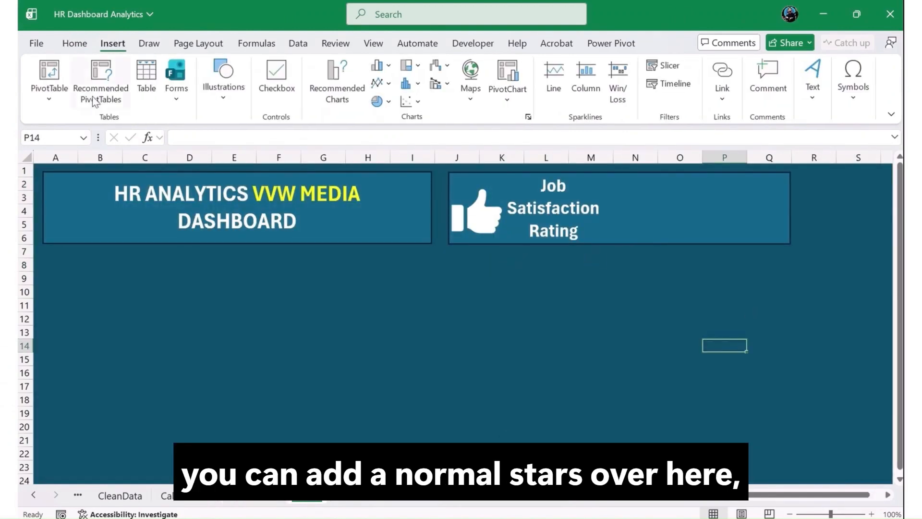
click(223, 80)
click(247, 144)
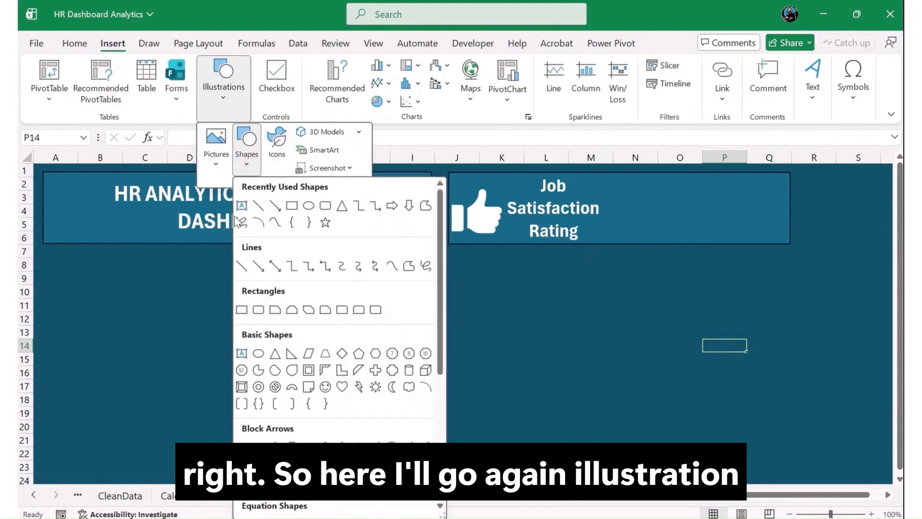
click(326, 223)
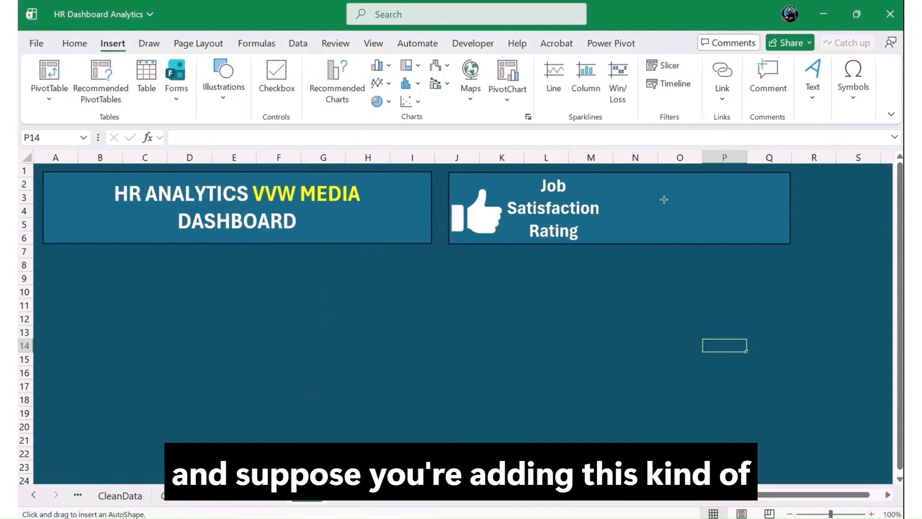
drag(665, 179, 632, 216)
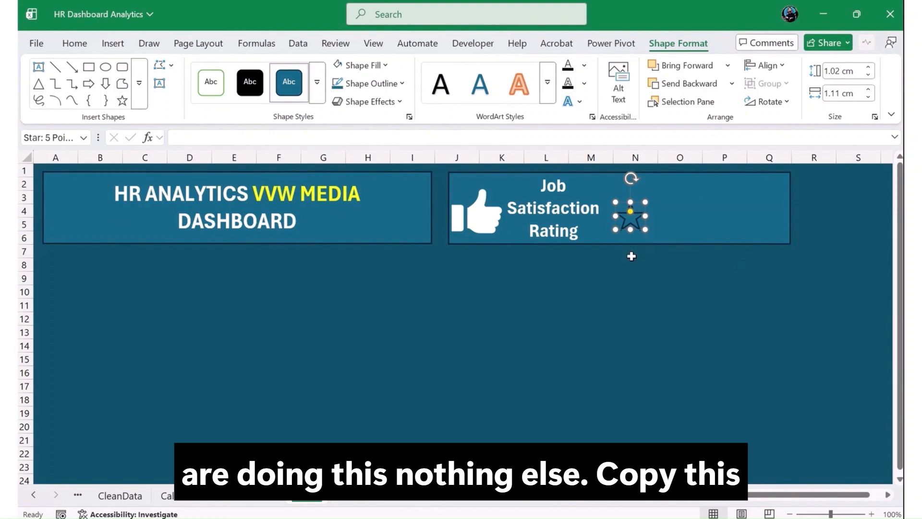
Duplicate the star and arrange the copies into a row of five across columns N to Q of the rating box.
key(ctrl+c)
key(ctrl+v)
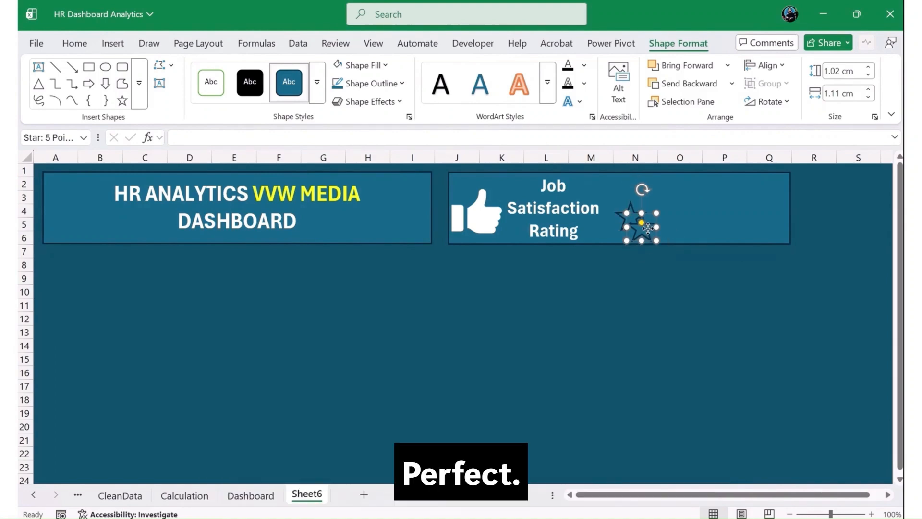
drag(646, 227, 675, 216)
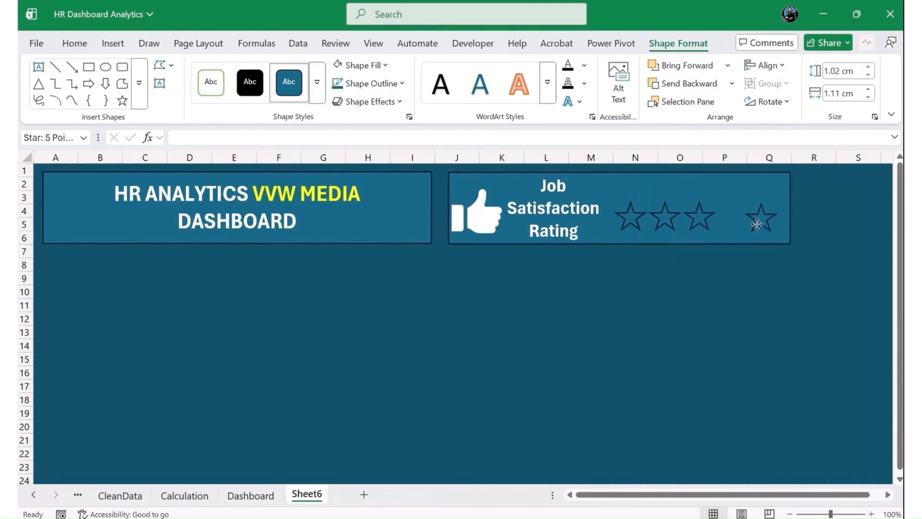
mouse_move(763, 222)
mouse_down()
mouse_move(737, 222)
mouse_move(770, 221)
mouse_up()
click(762, 292)
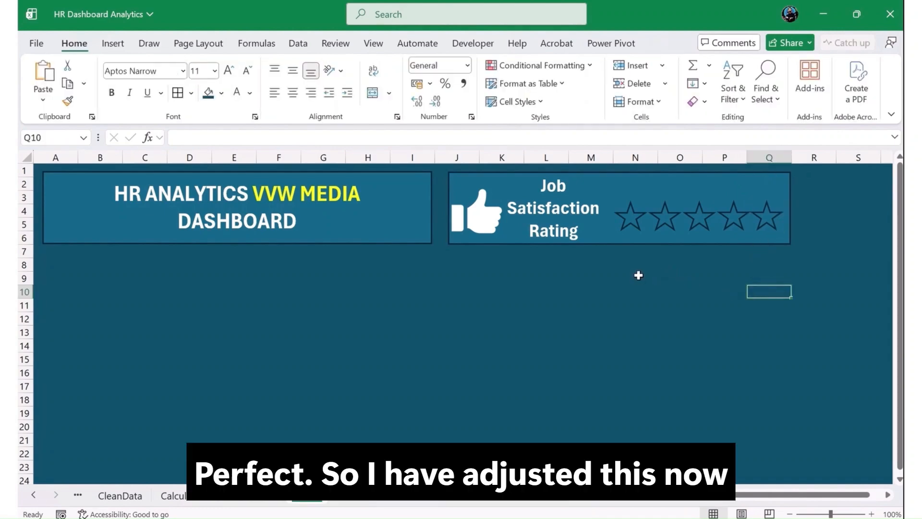
Fill the first three stars of the rating row with yellow.
click(631, 217)
ctrl+click(661, 218)
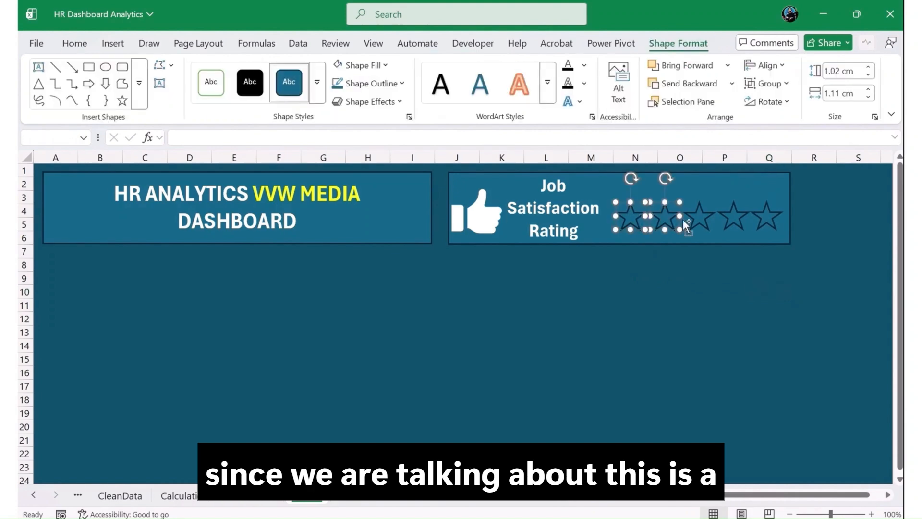
ctrl+click(697, 222)
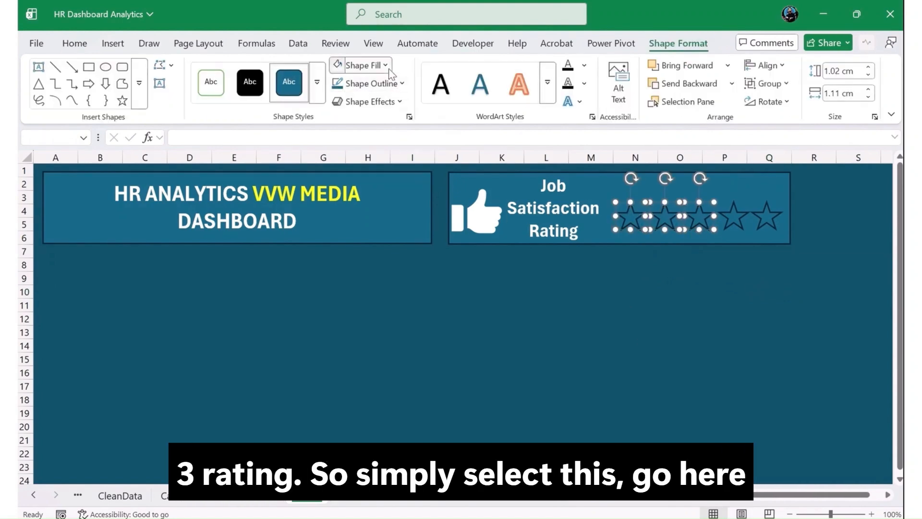
click(364, 65)
click(398, 295)
click(706, 290)
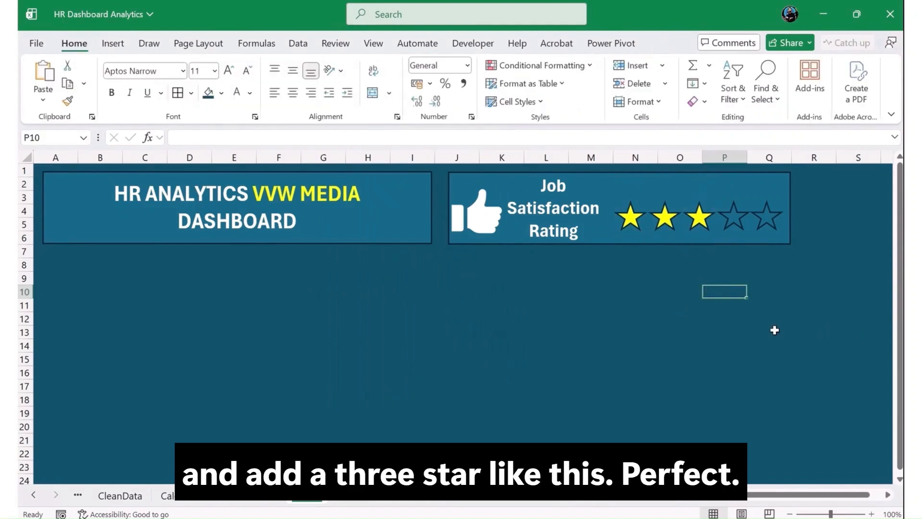
Check the average job satisfaction label and value in L1:L2 of the Calculation sheet, and go back to Sheet6.
click(178, 499)
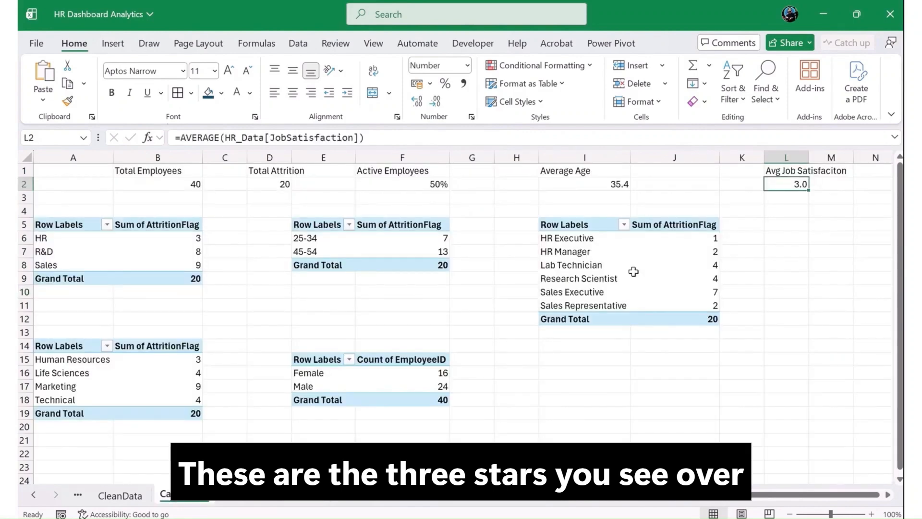
click(799, 172)
click(801, 182)
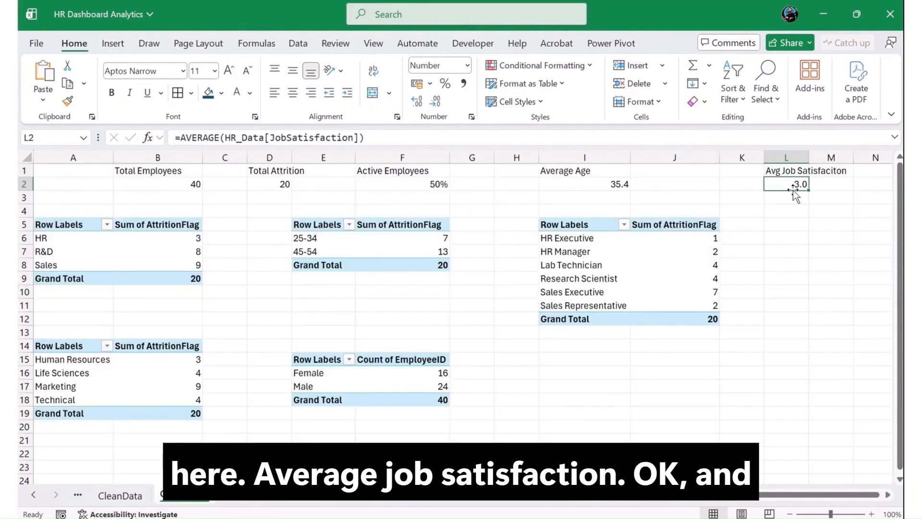
click(246, 502)
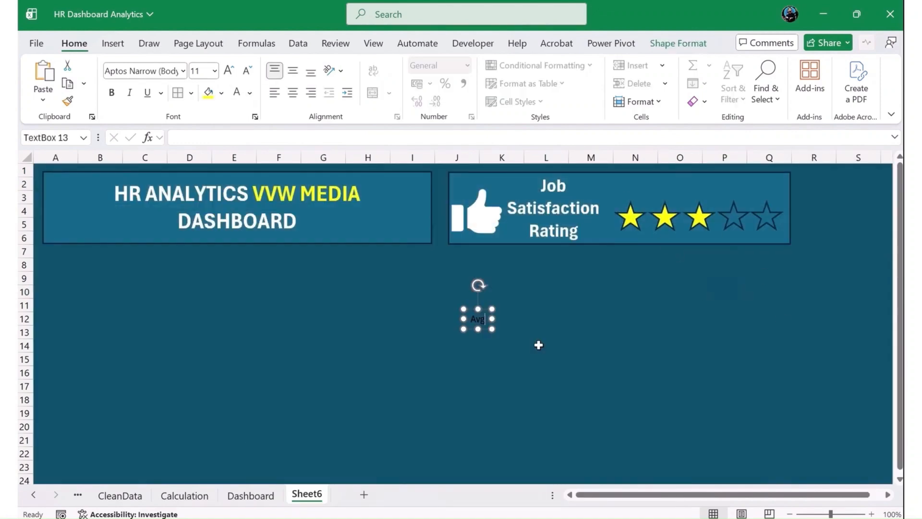
Add a text box reading "Avg. Job Satsfaction" on the empty area below the rating box.
text(. Job Sats)
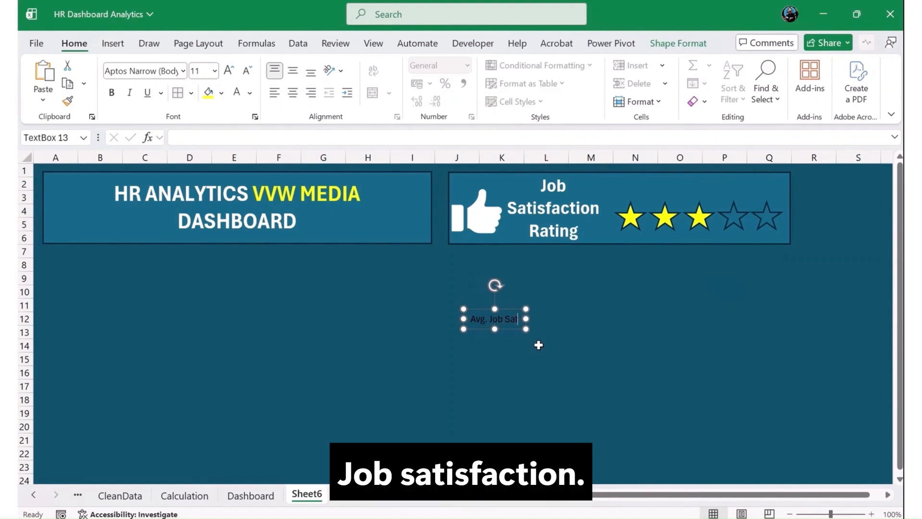
text(fa)
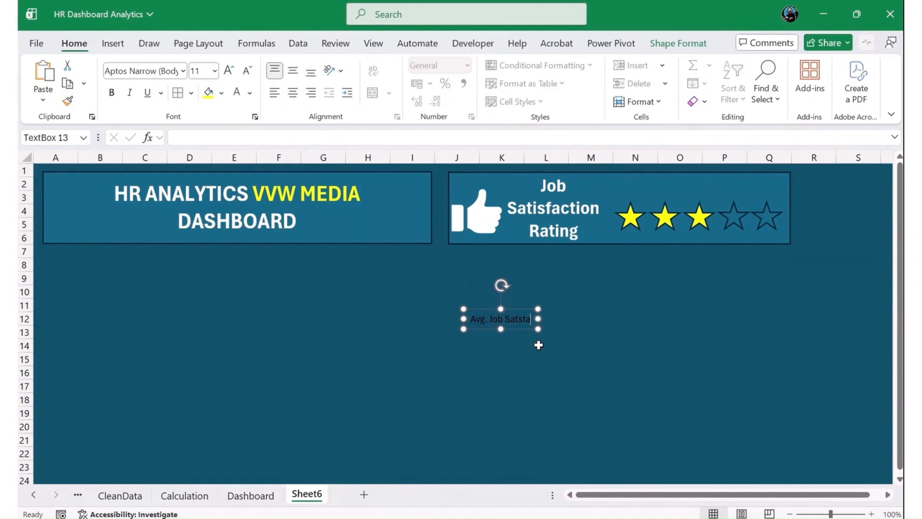
text(ction)
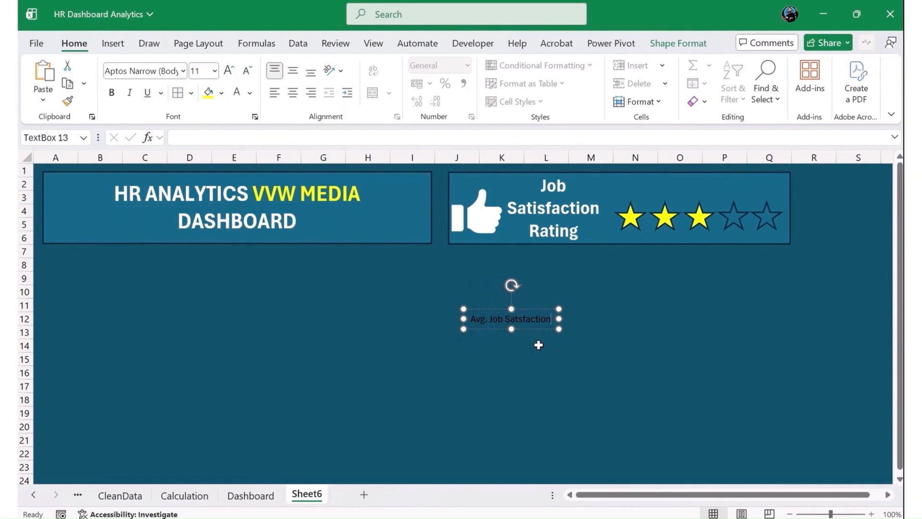
Move the average job satisfaction text box above the star row, and make its text white and bold.
drag(534, 329, 723, 197)
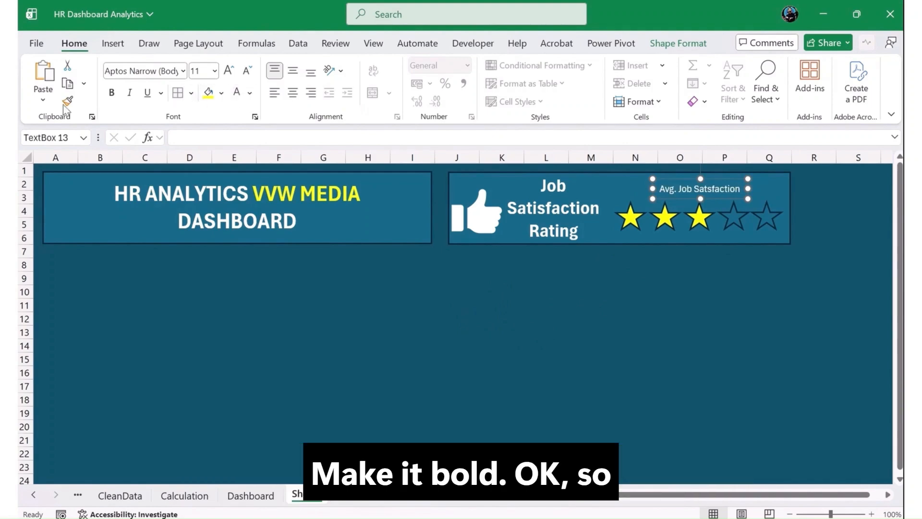
click(112, 92)
click(539, 280)
click(649, 324)
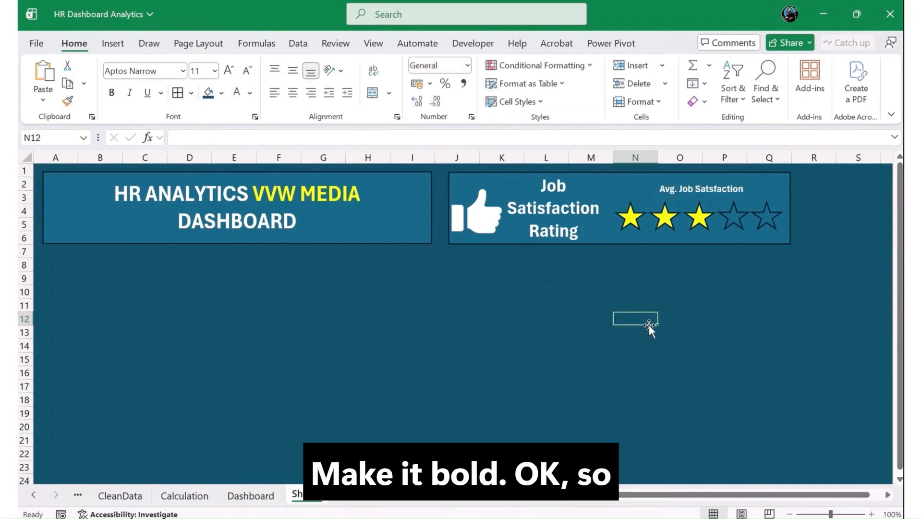
Make L1:L2 on the Calculation sheet bold, and compare with the rating box on Sheet6 before returning to Calculation.
click(504, 359)
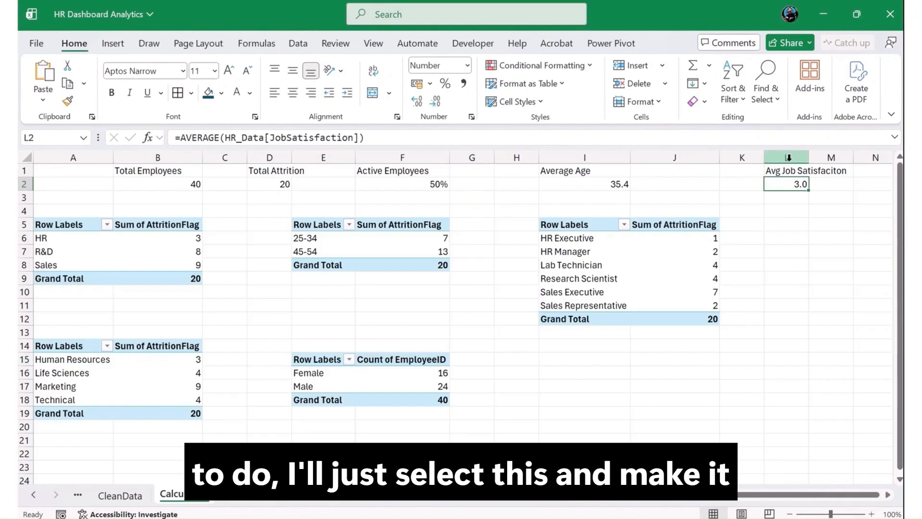
drag(787, 166, 792, 185)
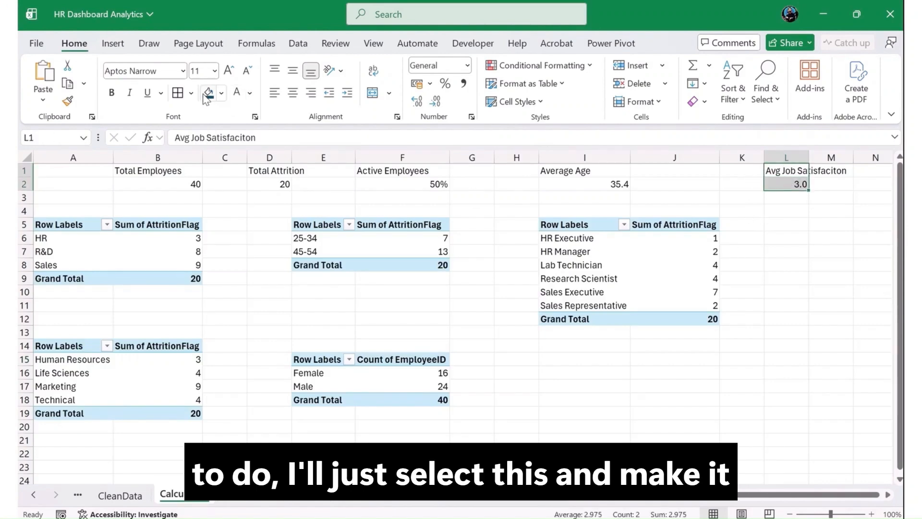
click(111, 92)
click(752, 237)
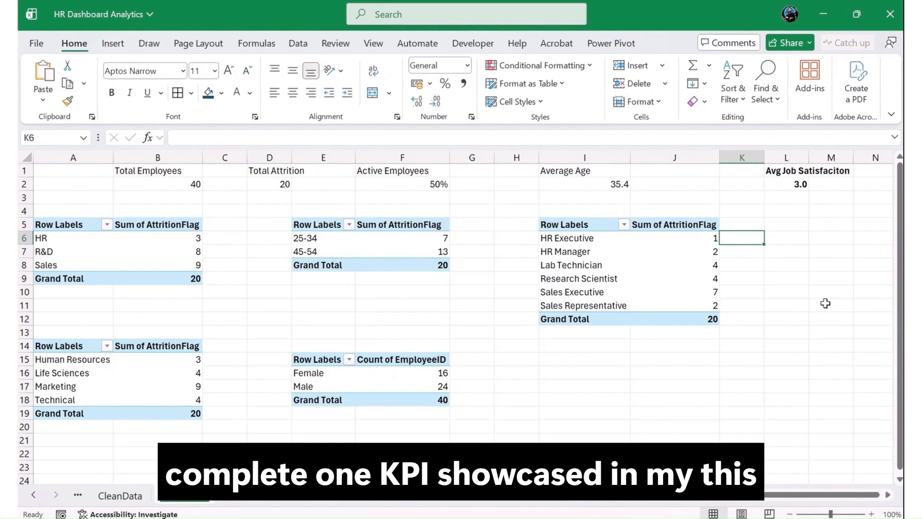
click(307, 499)
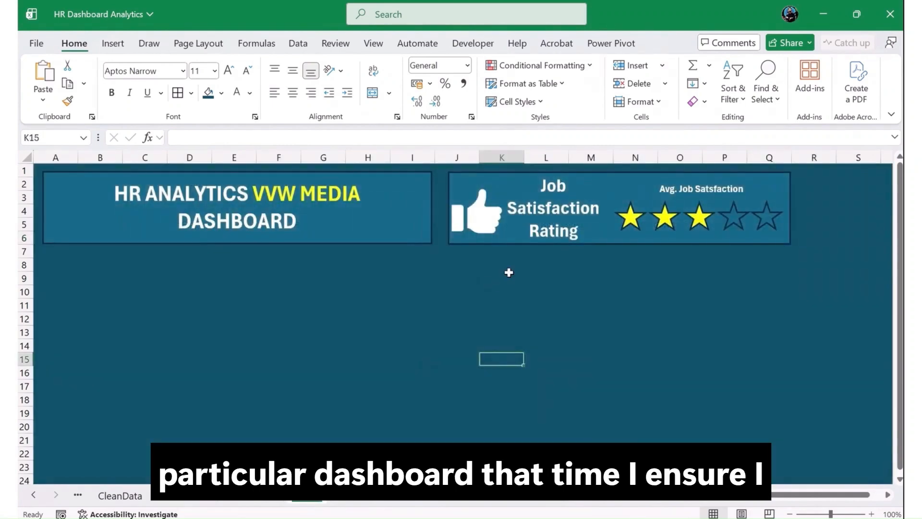
click(183, 494)
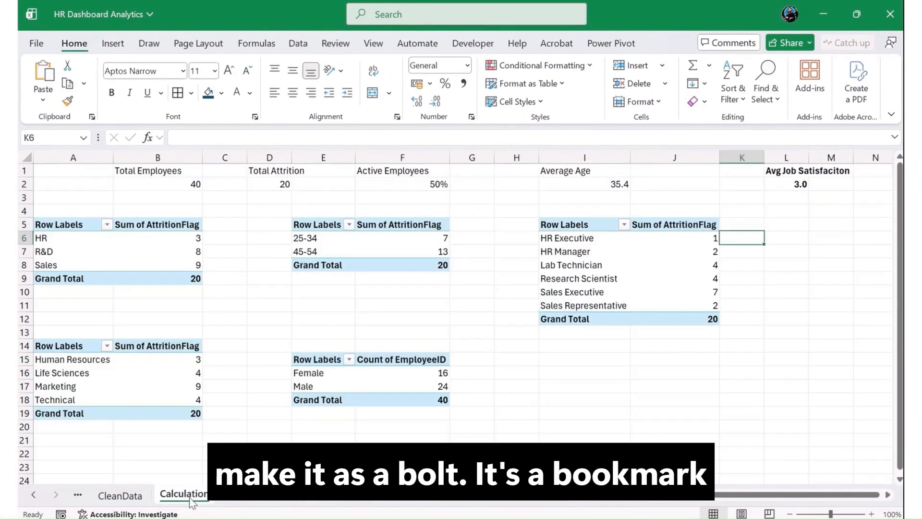